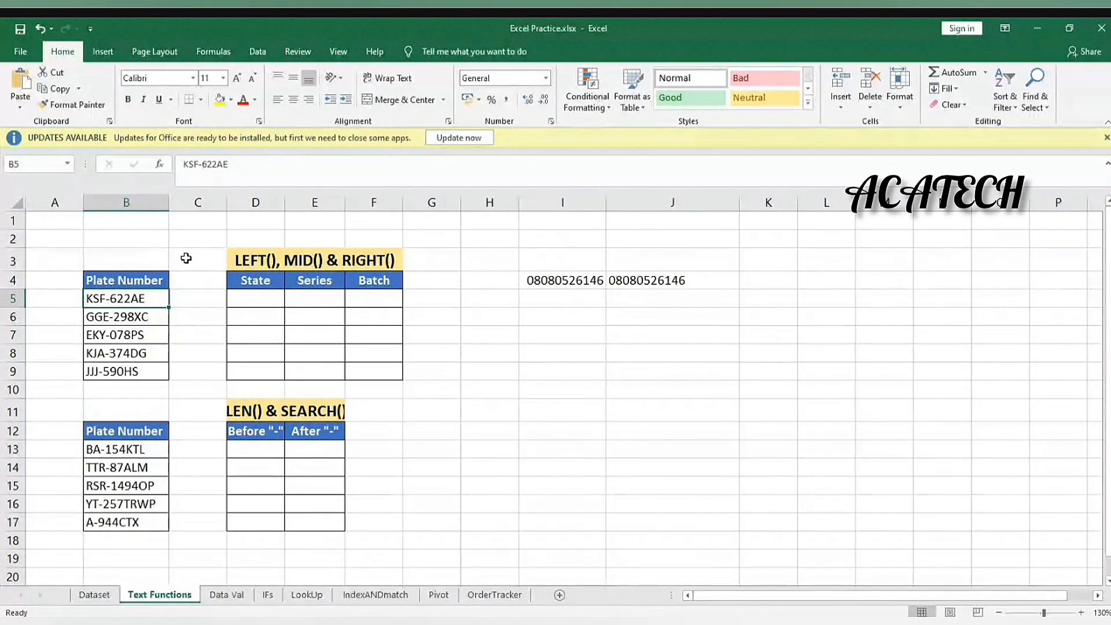
# - Examine the plate numbers in B5:B9 that feed the LGA, Series and Batch columns
pyautogui.click(254, 295)
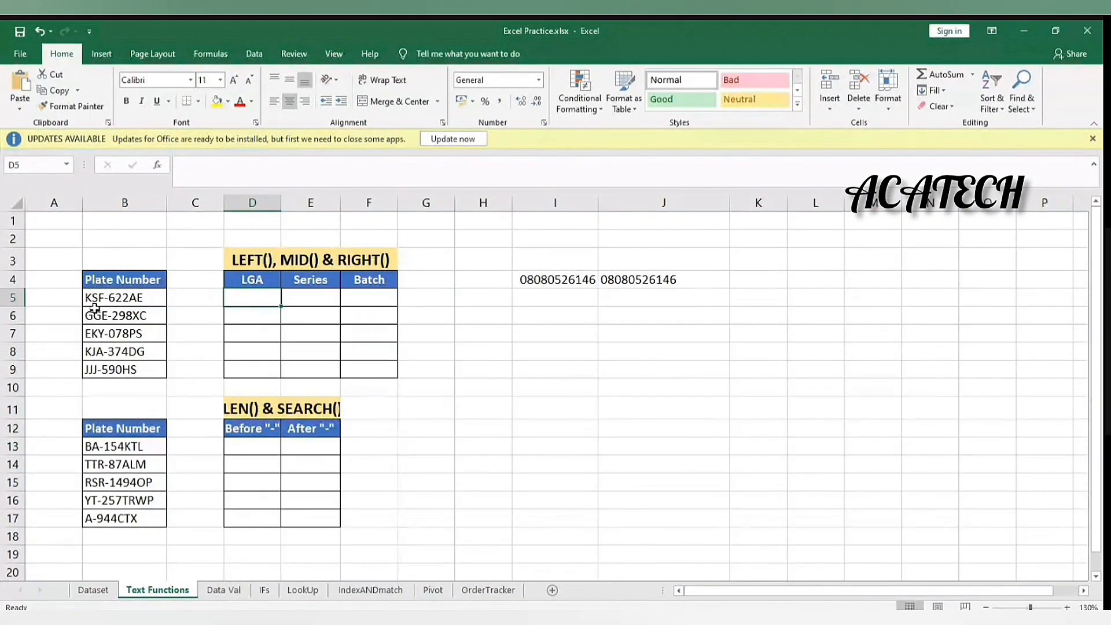
pyautogui.click(112, 301)
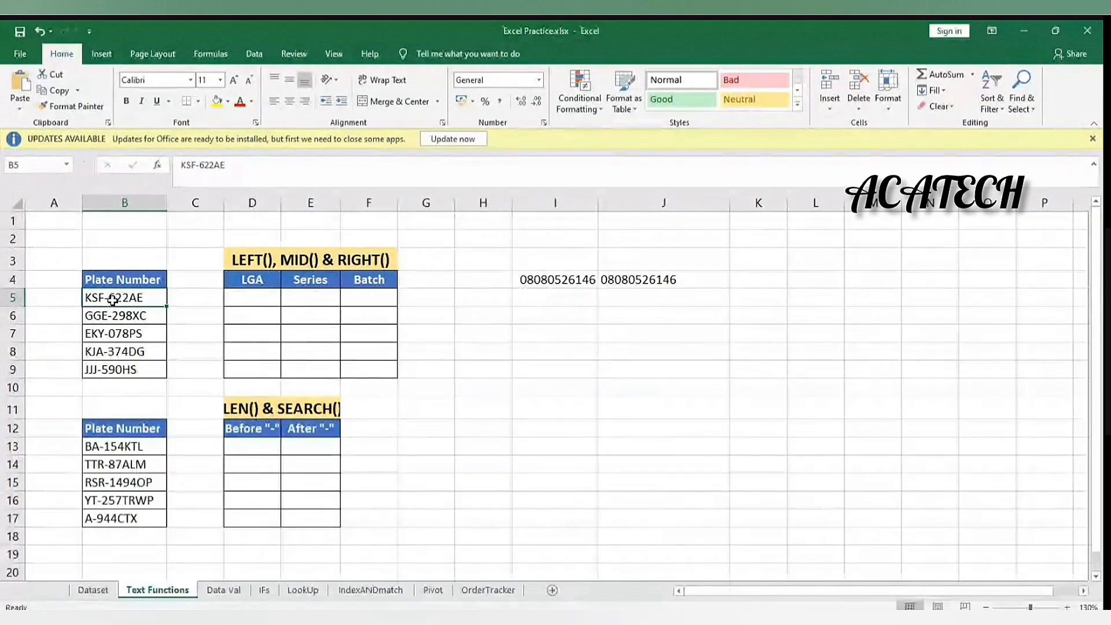
pyautogui.click(124, 316)
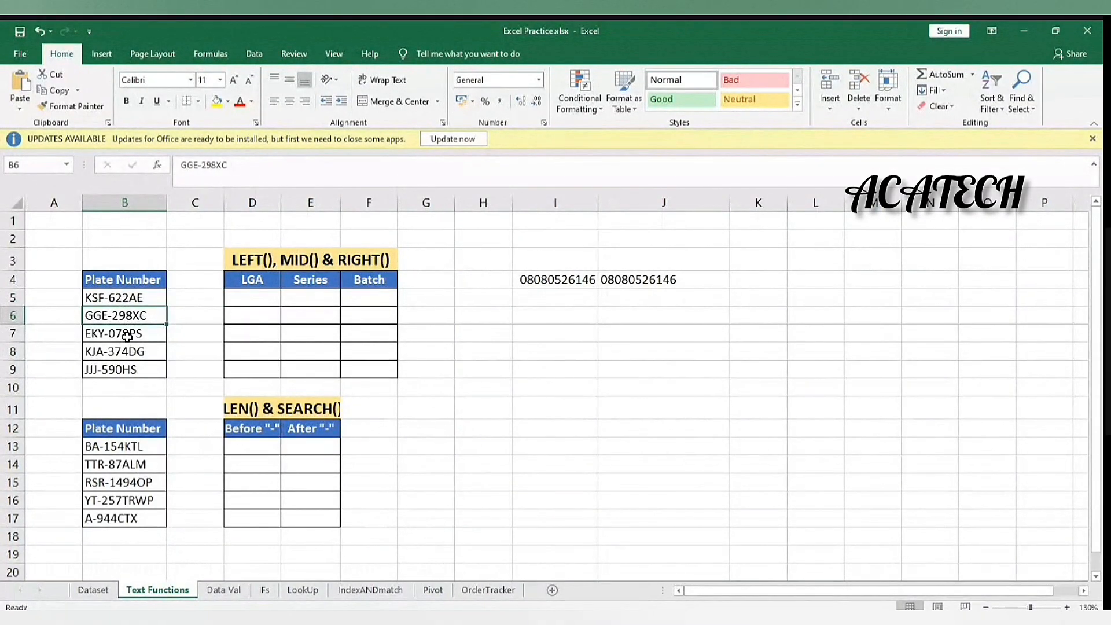
pyautogui.click(125, 335)
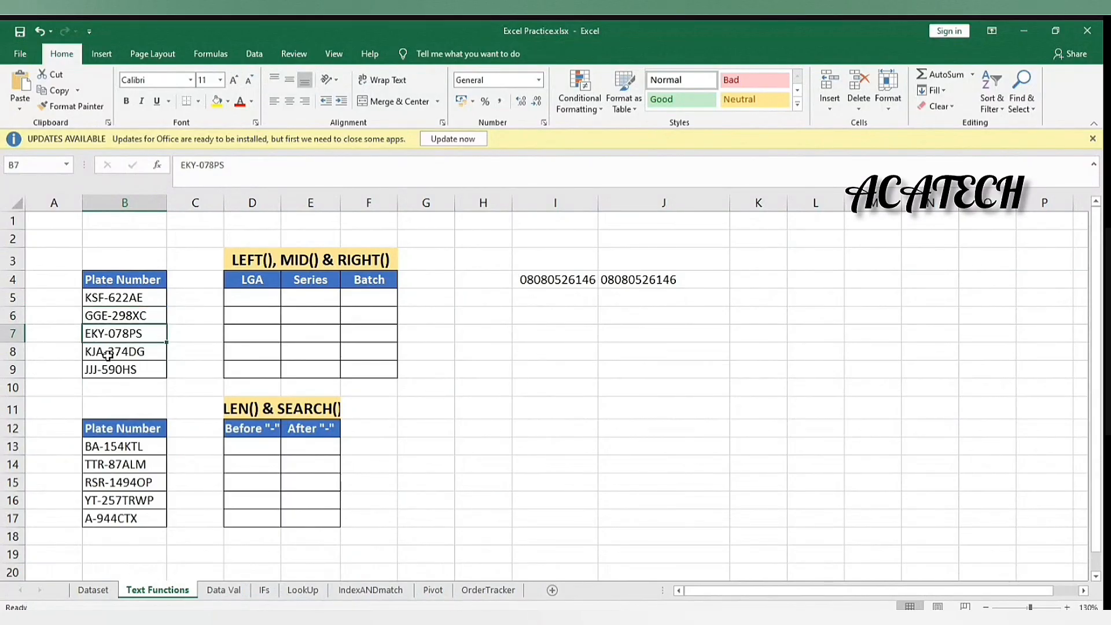
pyautogui.click(107, 355)
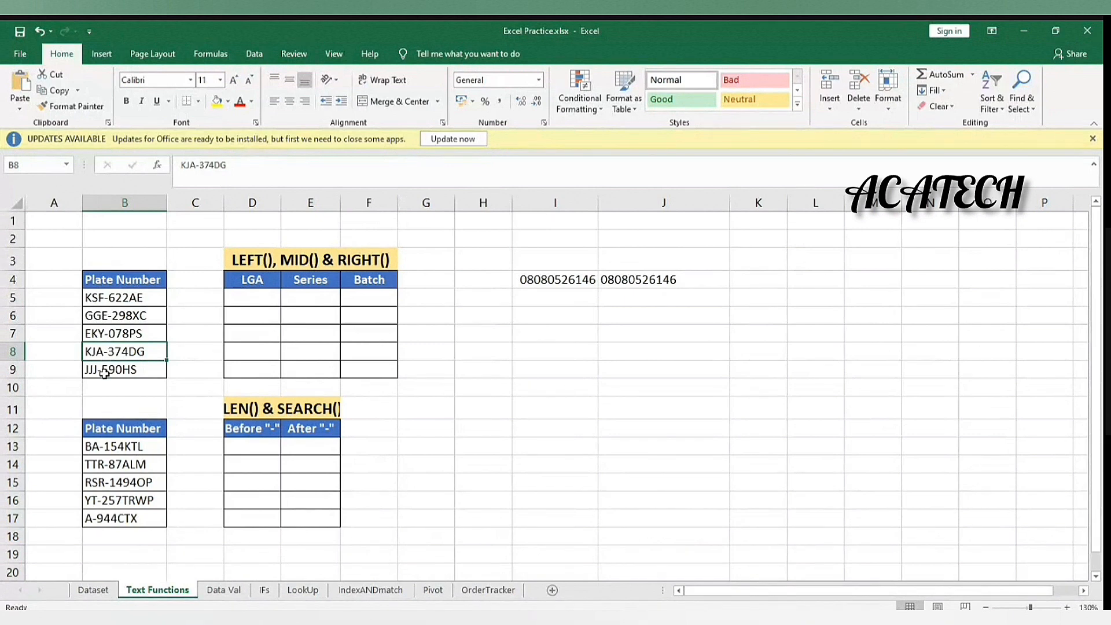
pyautogui.click(105, 374)
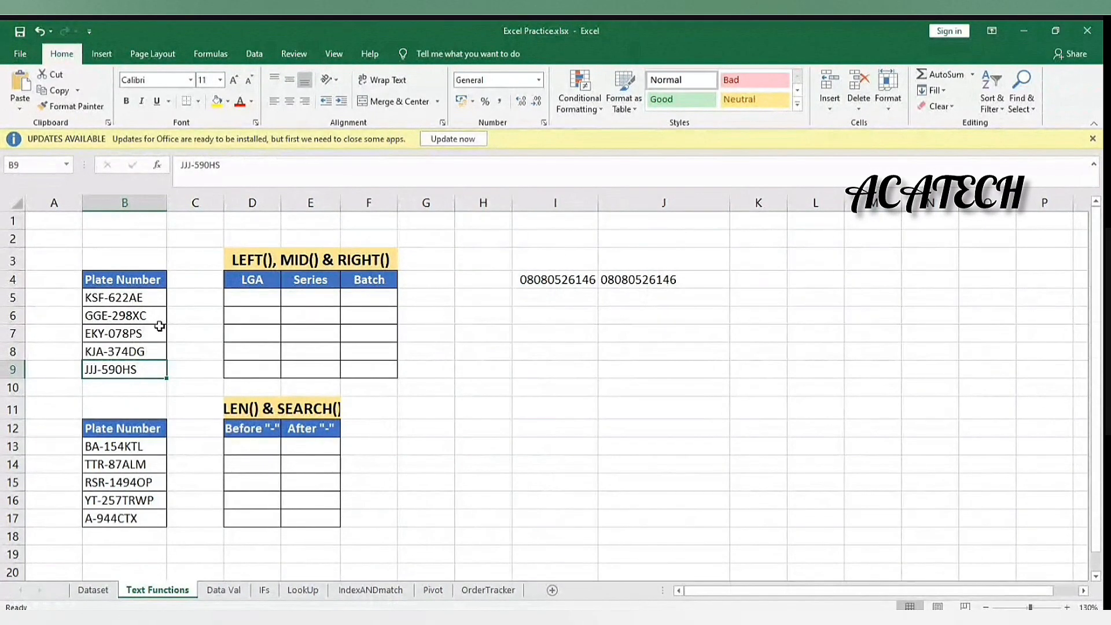
pyautogui.click(124, 298)
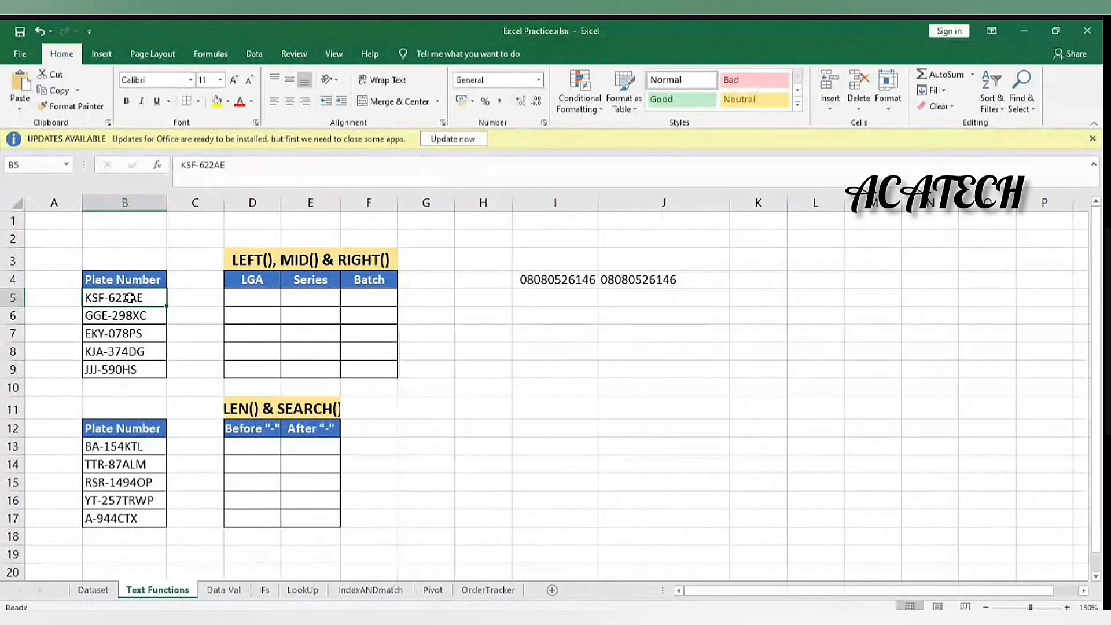
# - Enter the formula =LEFT(B5) in the first LGA cell, D5, without a character count
pyautogui.click(245, 304)
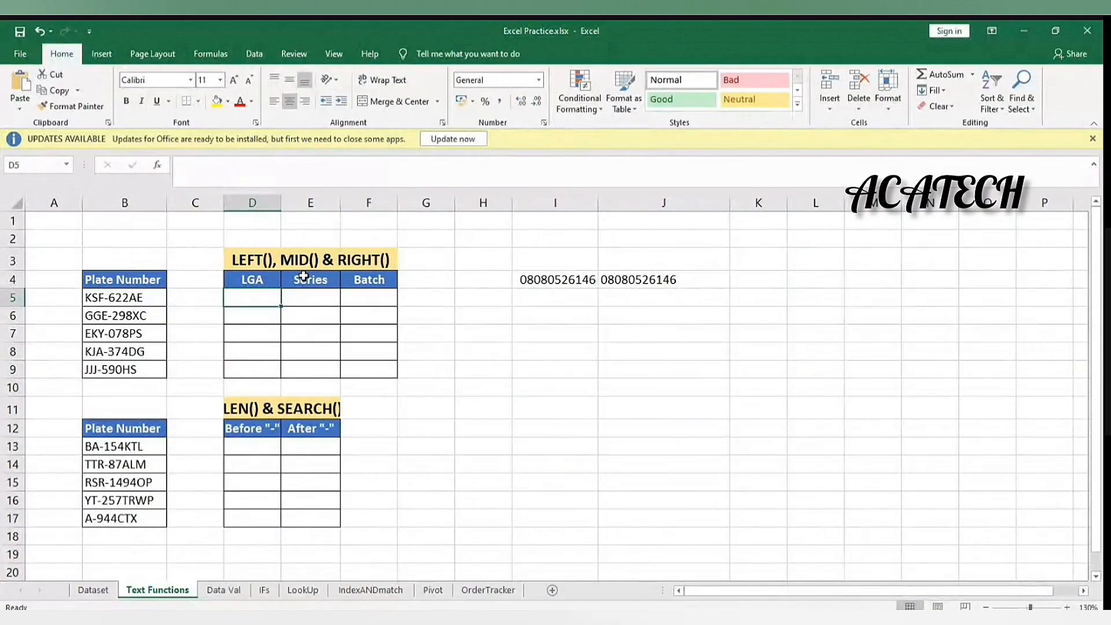
pyautogui.write('=LEF')
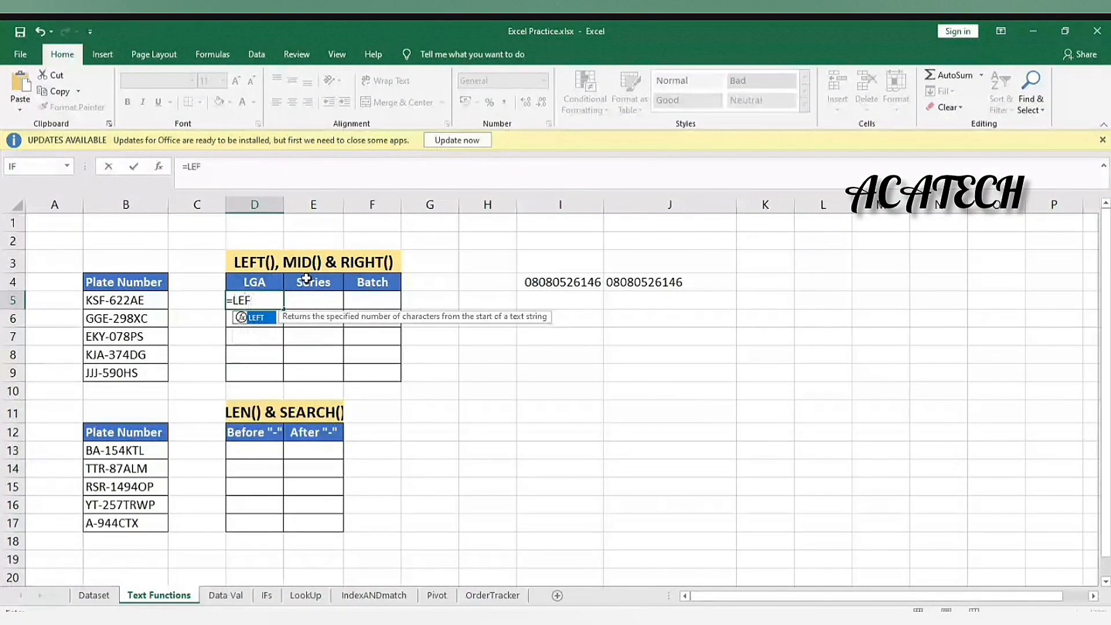
pyautogui.press('Tab')
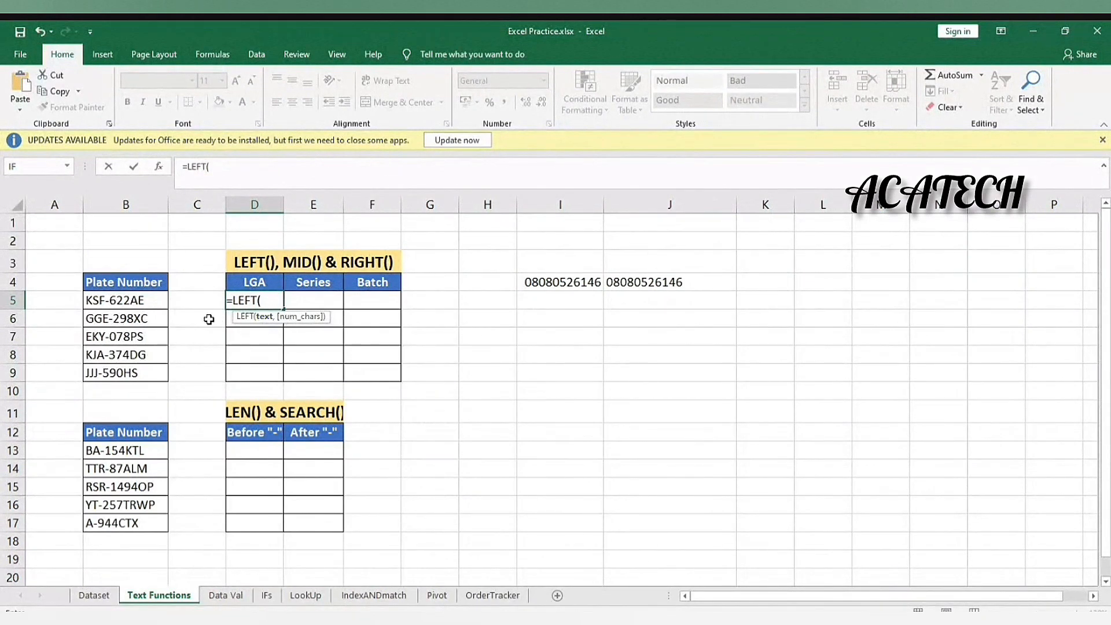
pyautogui.click(125, 303)
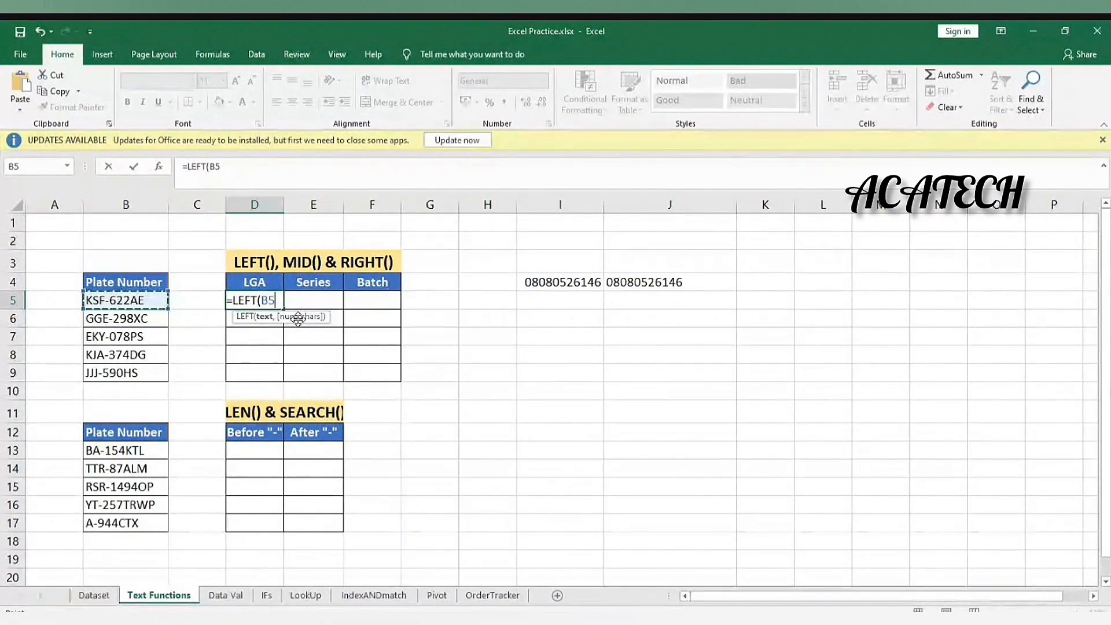
pyautogui.press('Return')
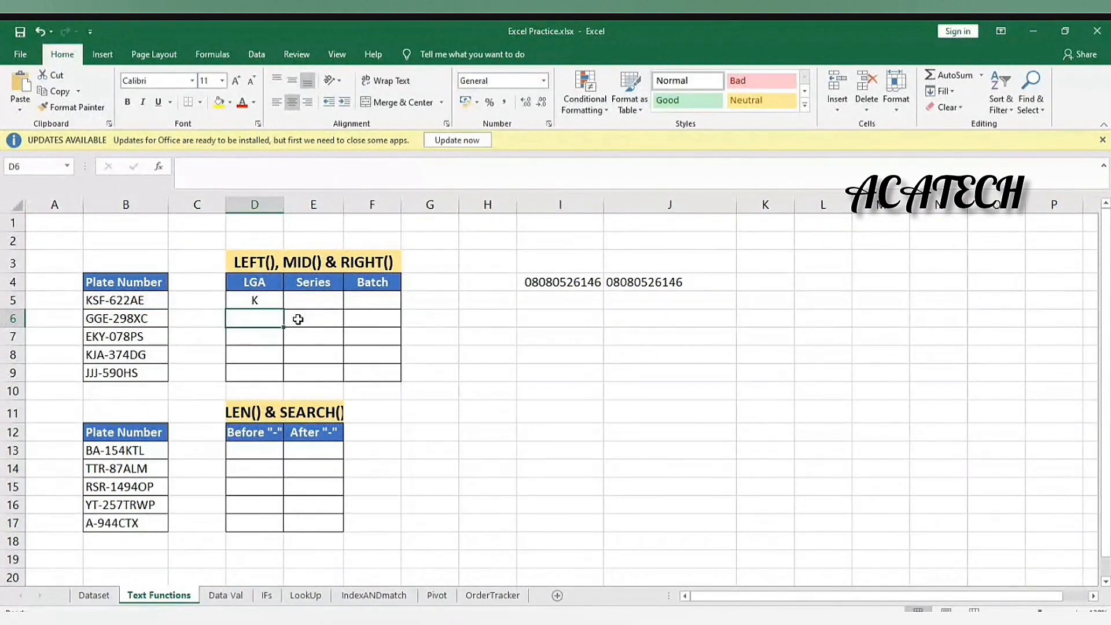
# - Add a character count of 3 to the LEFT formula in D5 and fill it down through D9
pyautogui.click(265, 299)
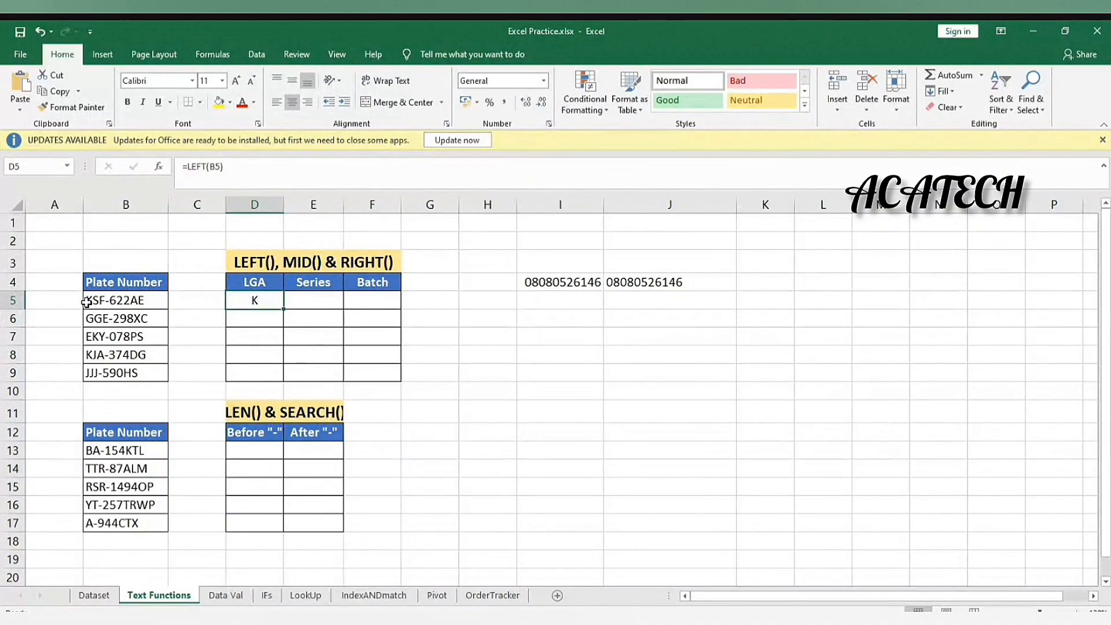
pyautogui.click(218, 172)
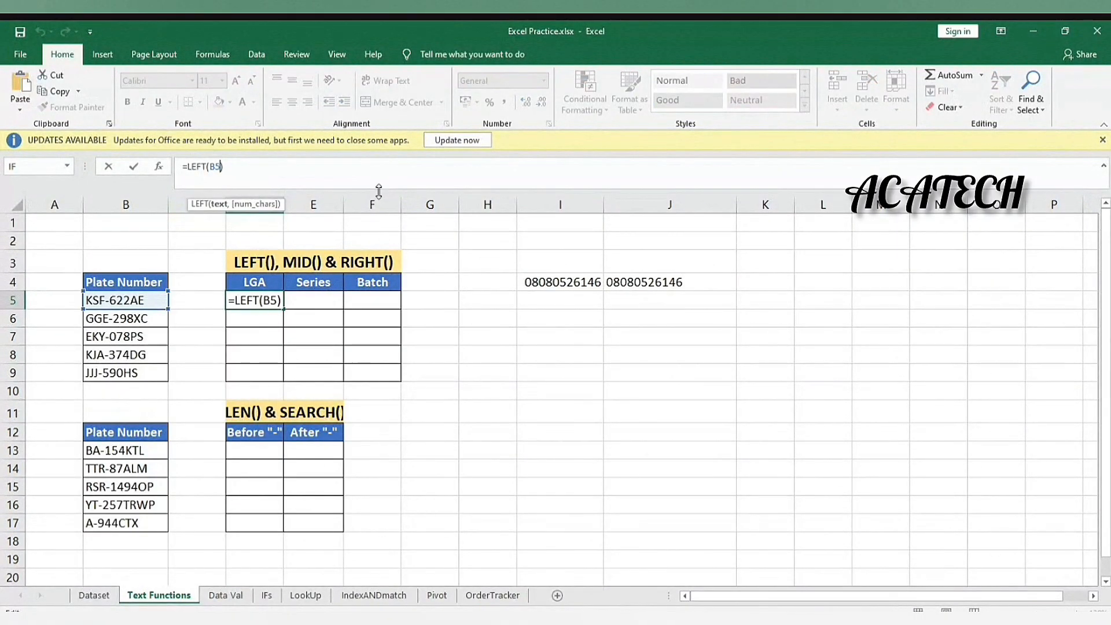
pyautogui.write(',3')
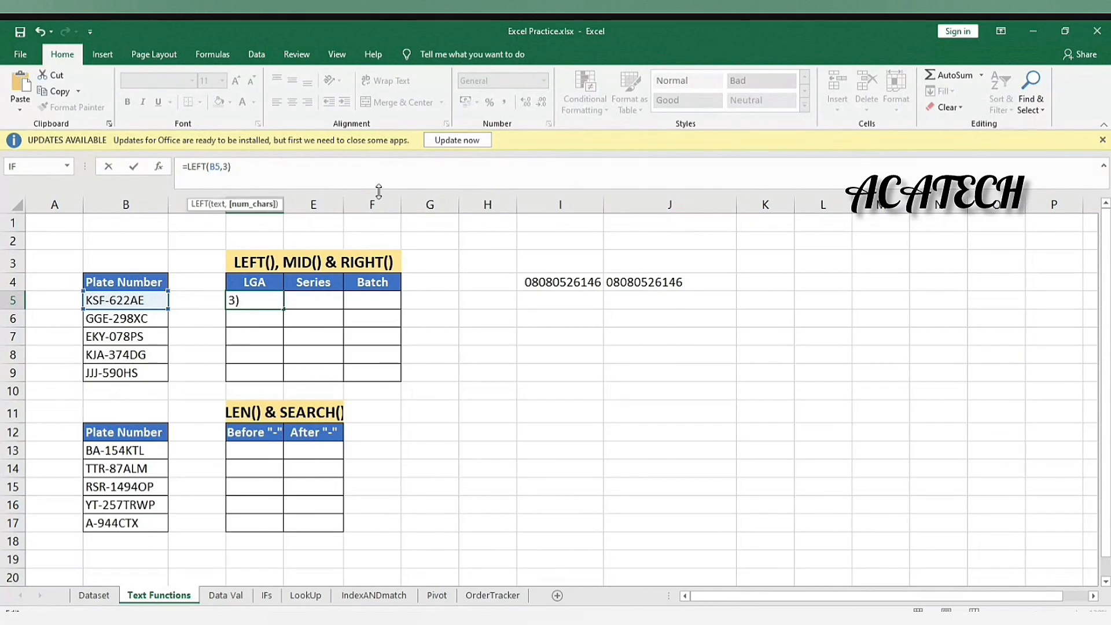
pyautogui.press('Return')
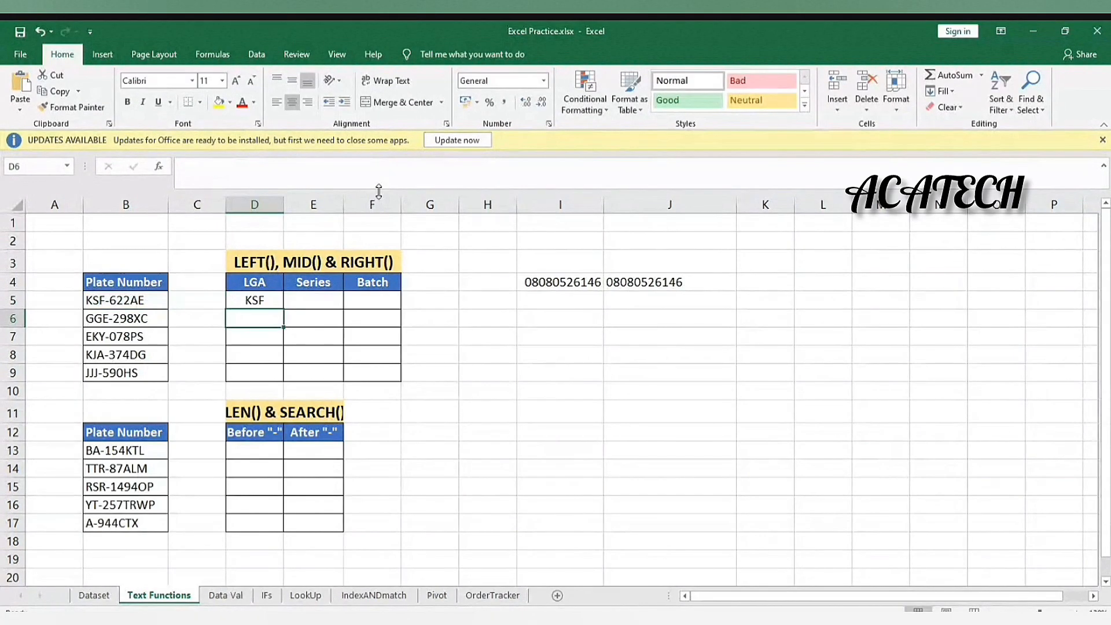
pyautogui.click(265, 300)
pyautogui.moveTo(284, 309); pyautogui.dragTo(324, 374)
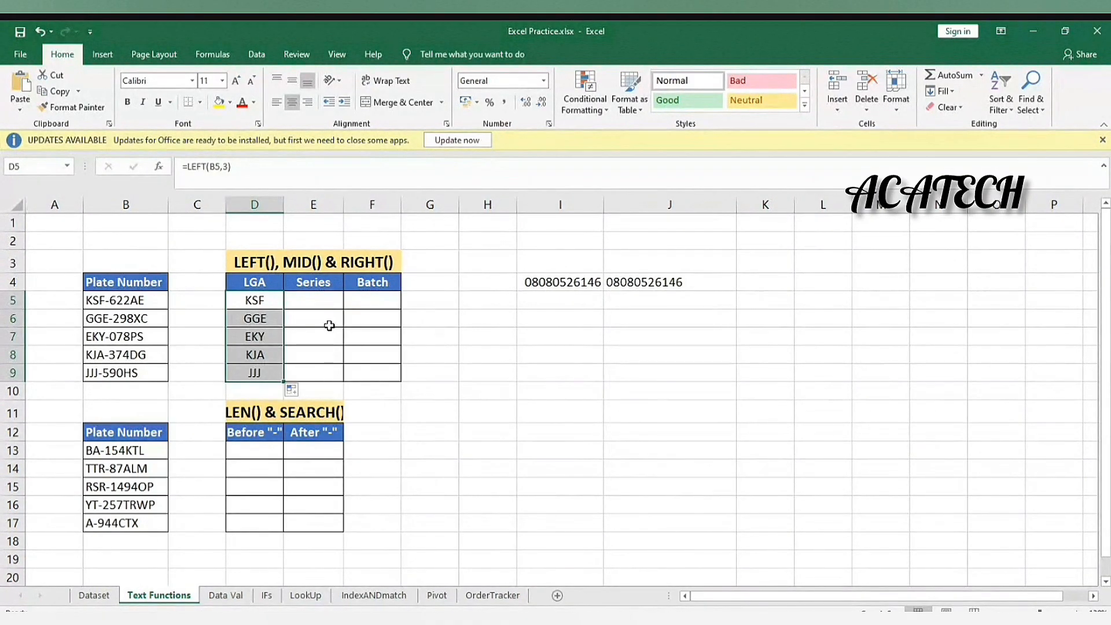
# - Start a MID formula in the first Series cell, E5, and set B5 as its Text in the Function Arguments dialog
pyautogui.click(321, 306)
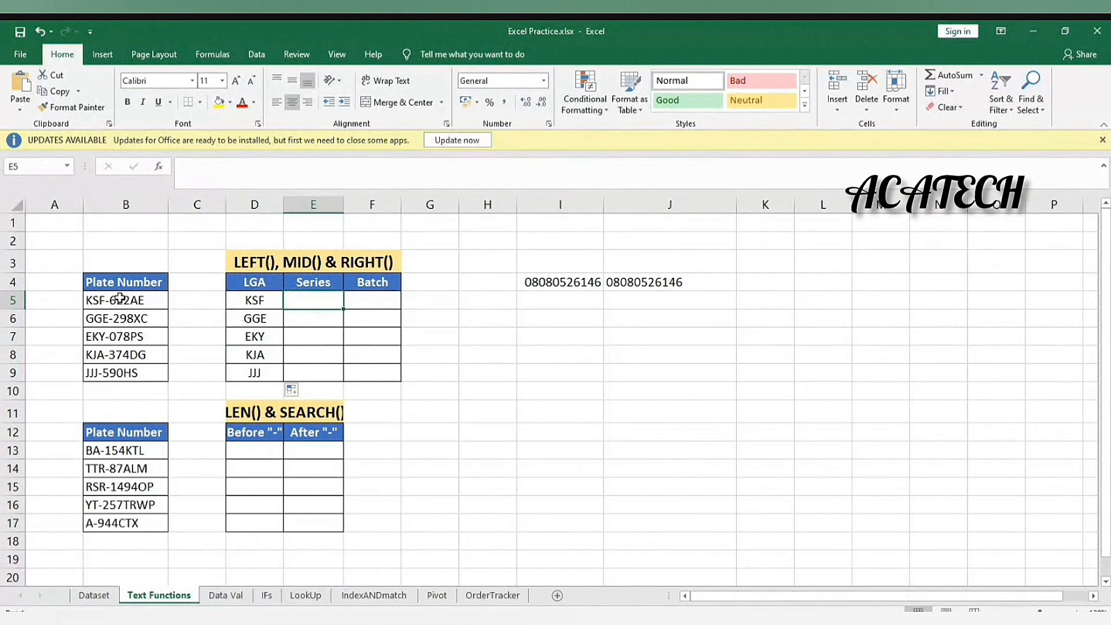
pyautogui.write('=MID(')
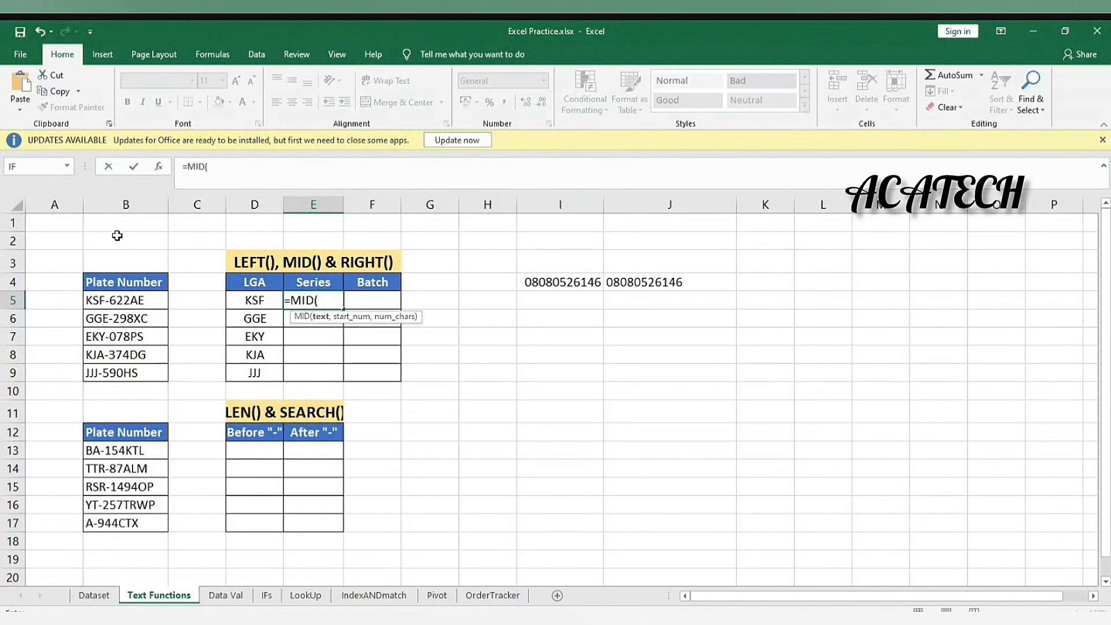
pyautogui.click(160, 167)
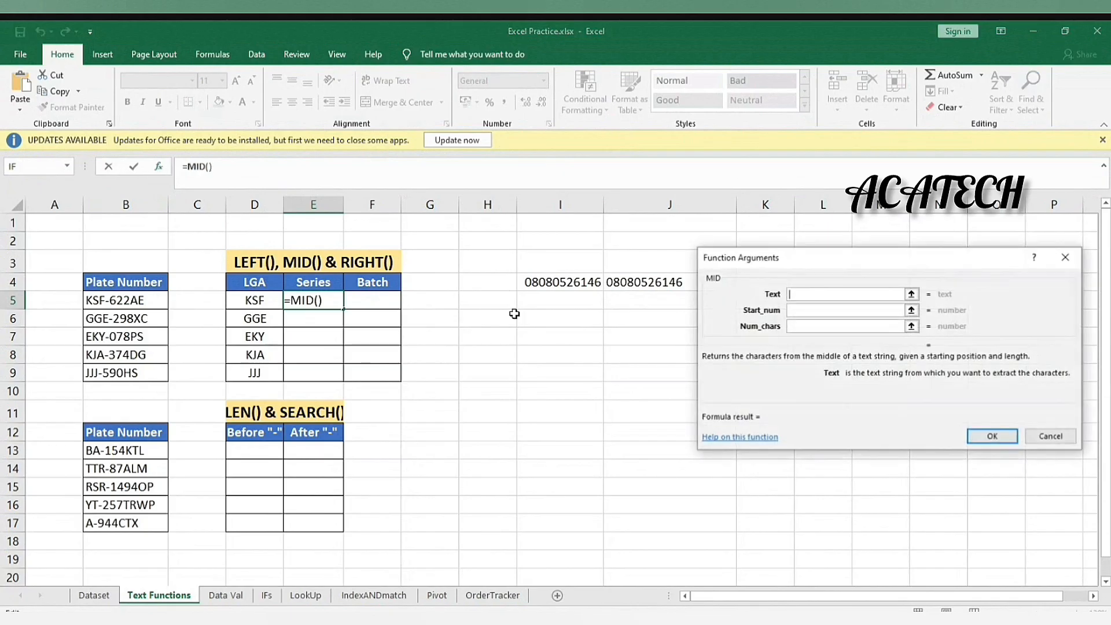
pyautogui.moveTo(763, 255); pyautogui.dragTo(588, 251)
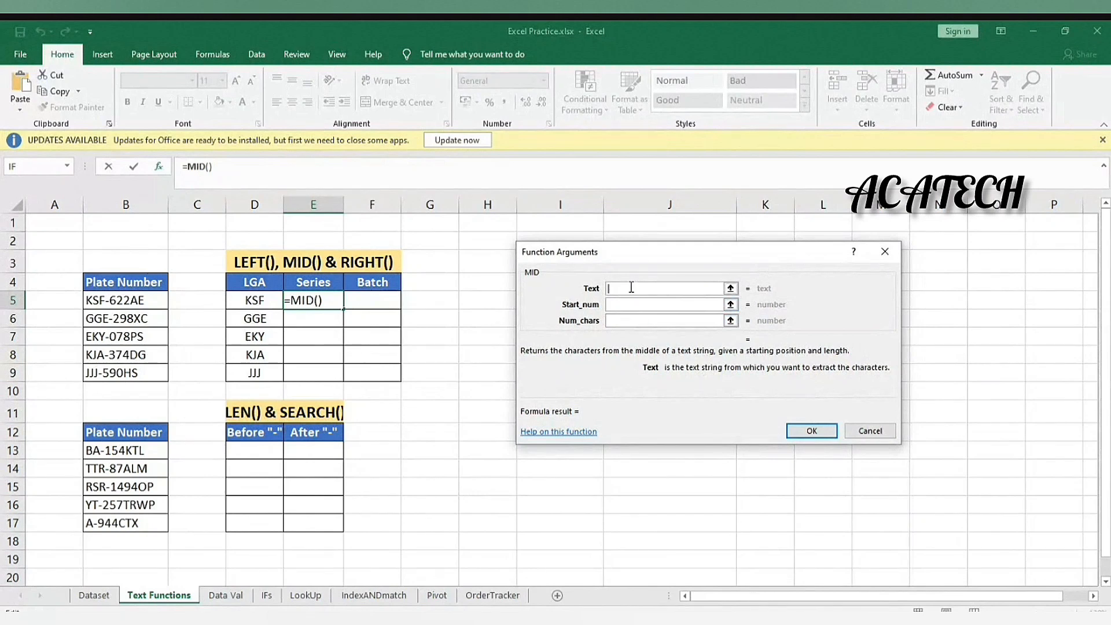
pyautogui.click(130, 299)
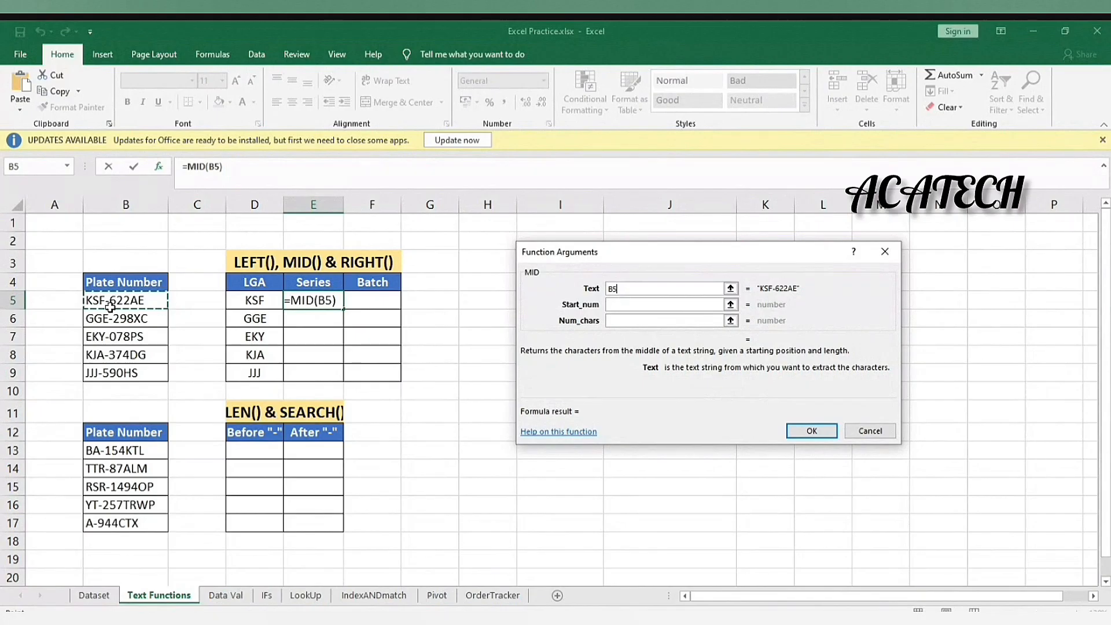
# - Set the MID function's Start_num to 5 and Num_chars to 3
pyautogui.click(619, 303)
pyautogui.write('5')
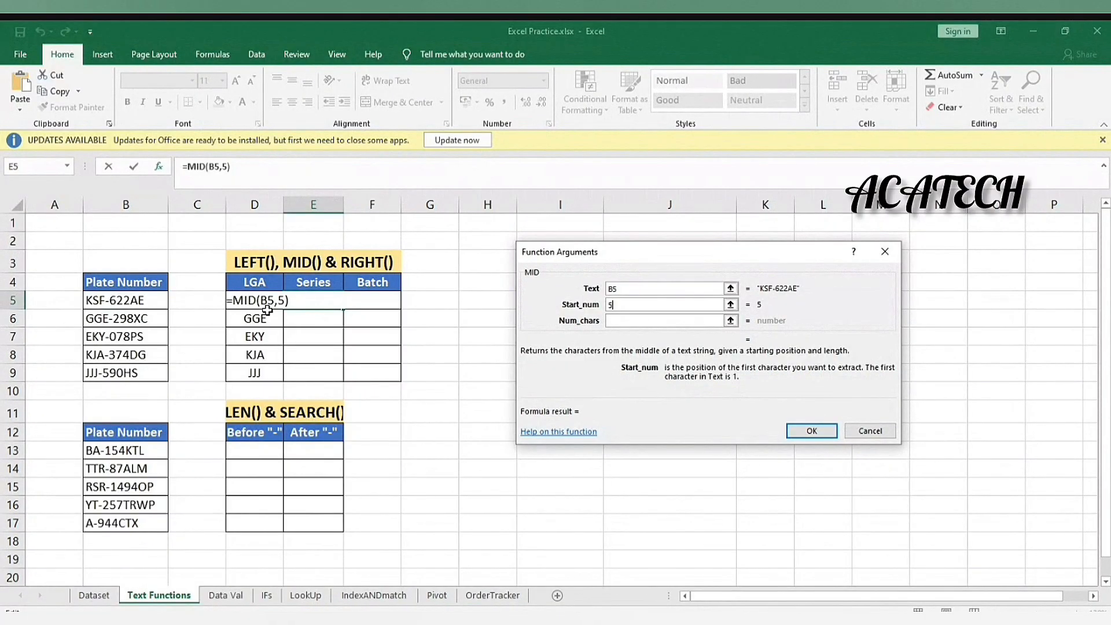
pyautogui.click(621, 322)
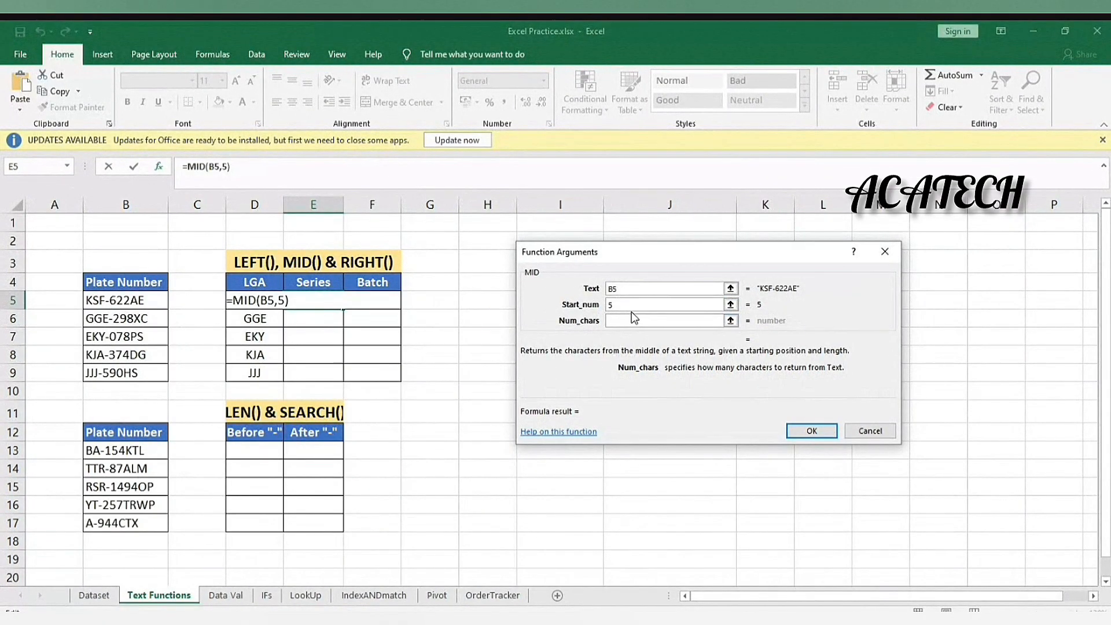
pyautogui.write('3')
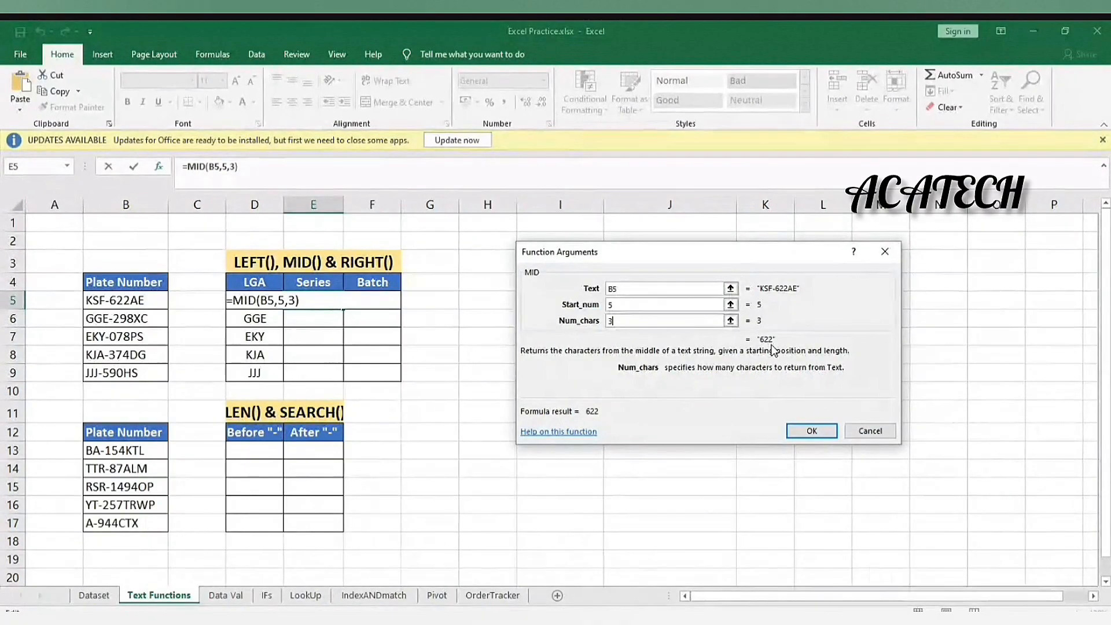
# - Try 2 as the MID function's Num_chars and restore it to 3
pyautogui.press('BackSpace')
pyautogui.write('2')
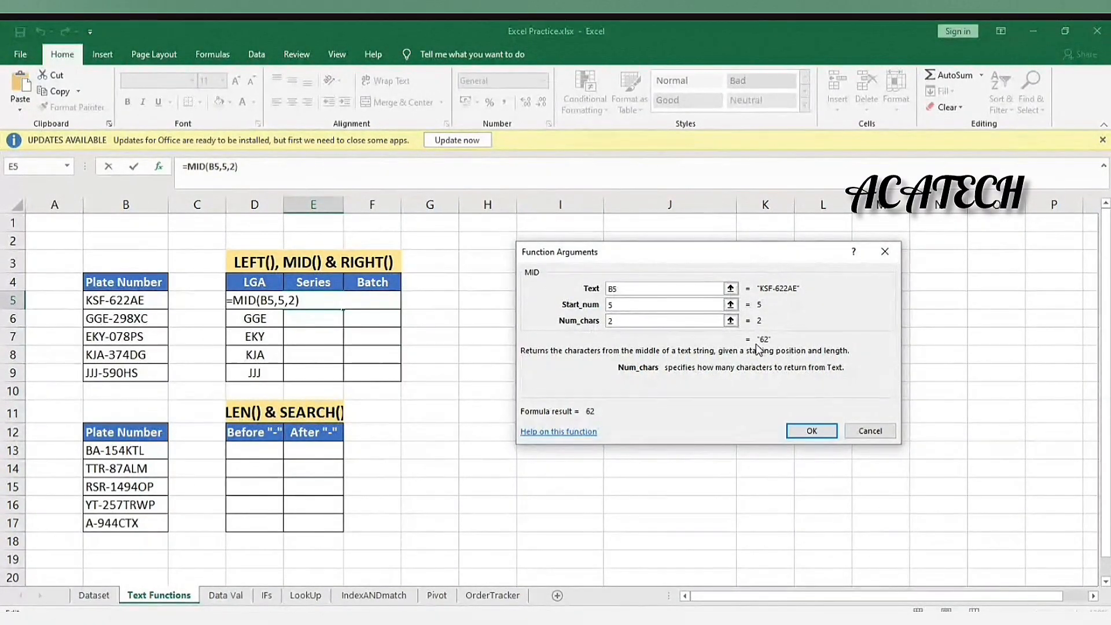
pyautogui.press('BackSpace')
pyautogui.write('3')
# - Accept the MID arguments for E5 and fill the formula down through E9
pyautogui.click(812, 431)
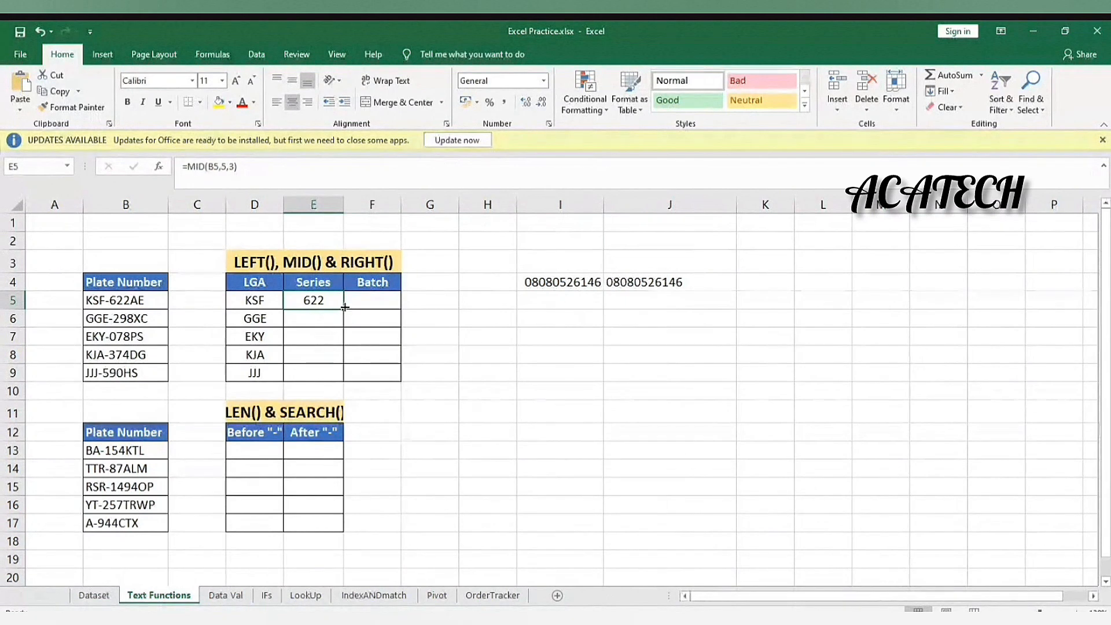
pyautogui.moveTo(344, 309); pyautogui.dragTo(353, 378)
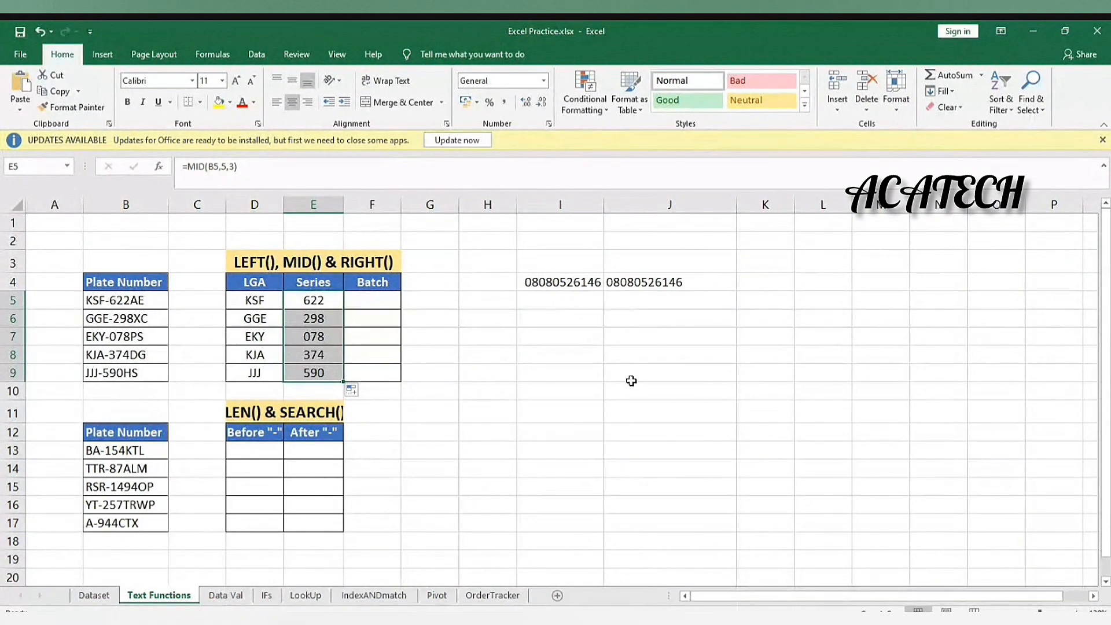
pyautogui.click(374, 301)
pyautogui.click(451, 314)
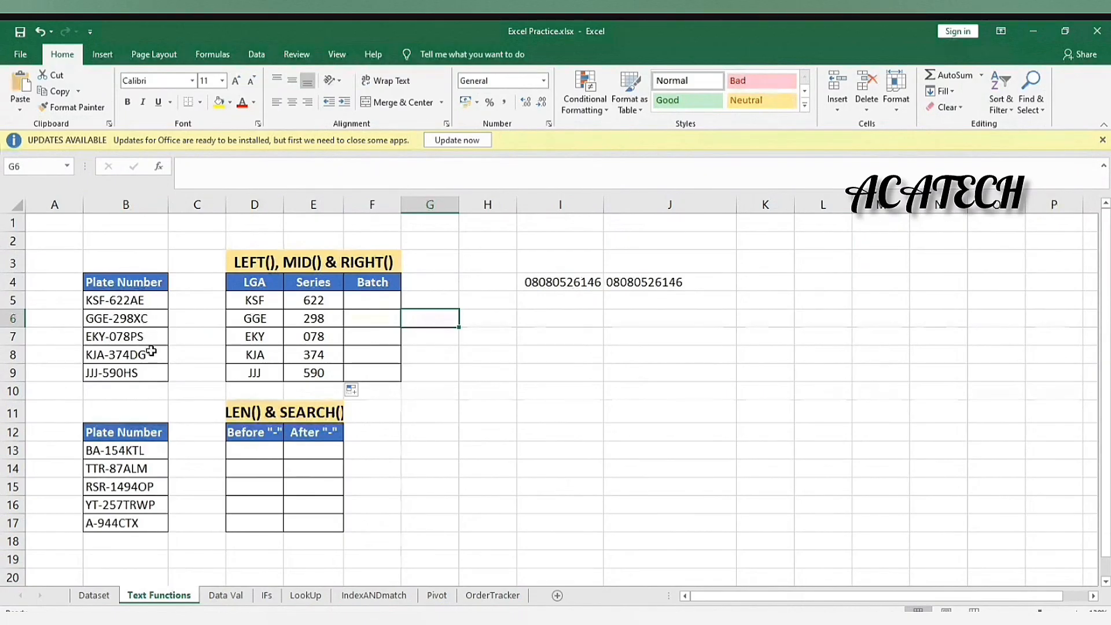
pyautogui.click(624, 374)
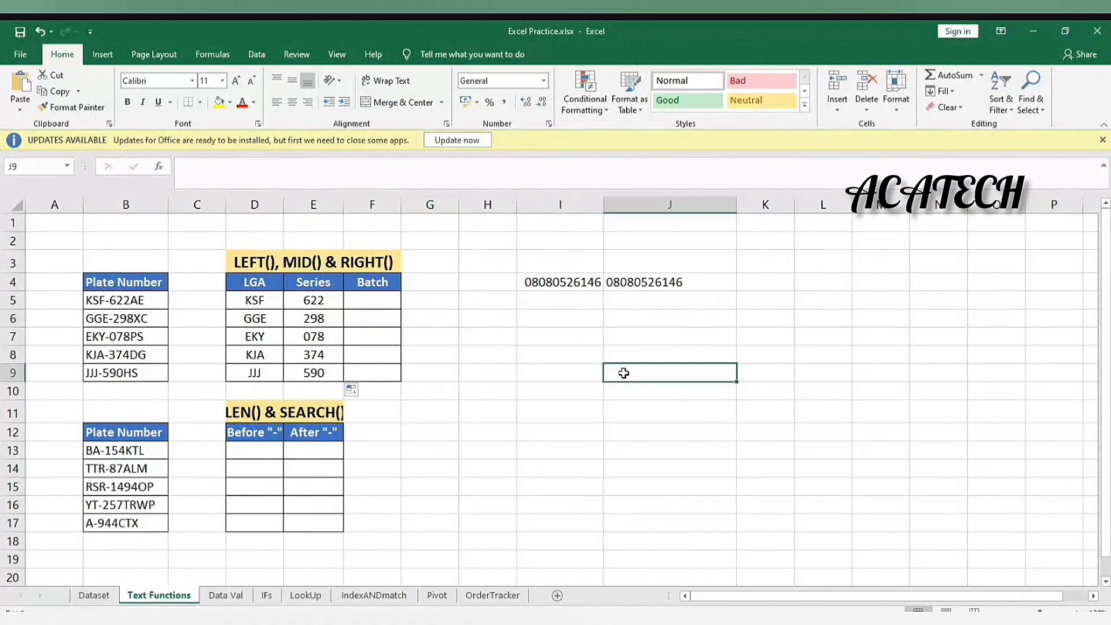
# - Examine the LEN() & SEARCH() table and compare the plate number formats in B13:B17
pyautogui.click(250, 446)
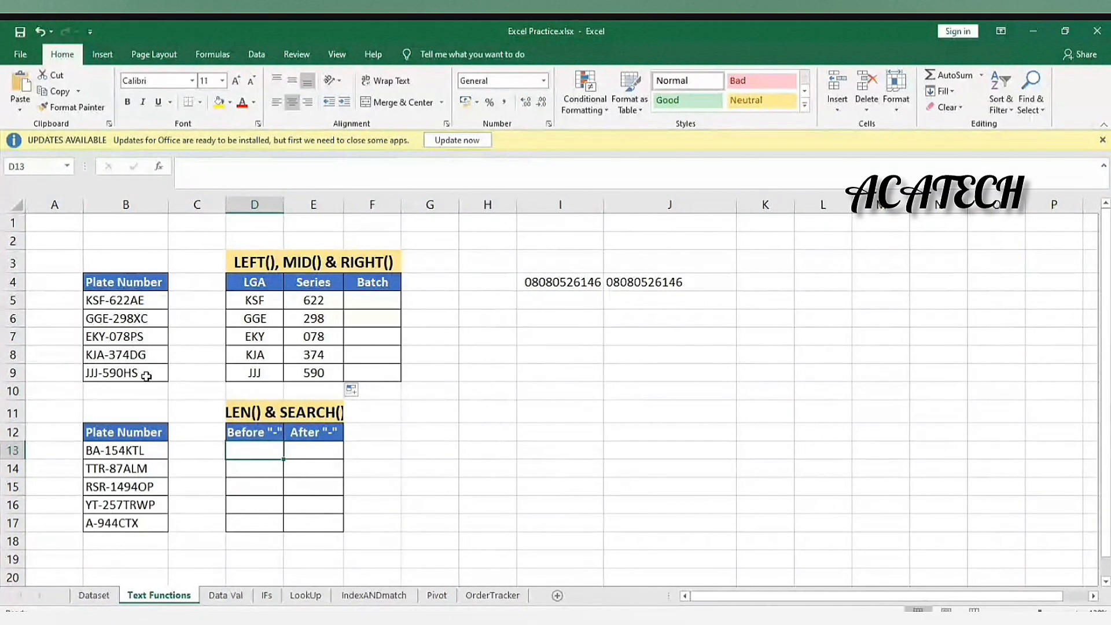
pyautogui.moveTo(156, 451); pyautogui.dragTo(134, 543)
pyautogui.click(137, 470)
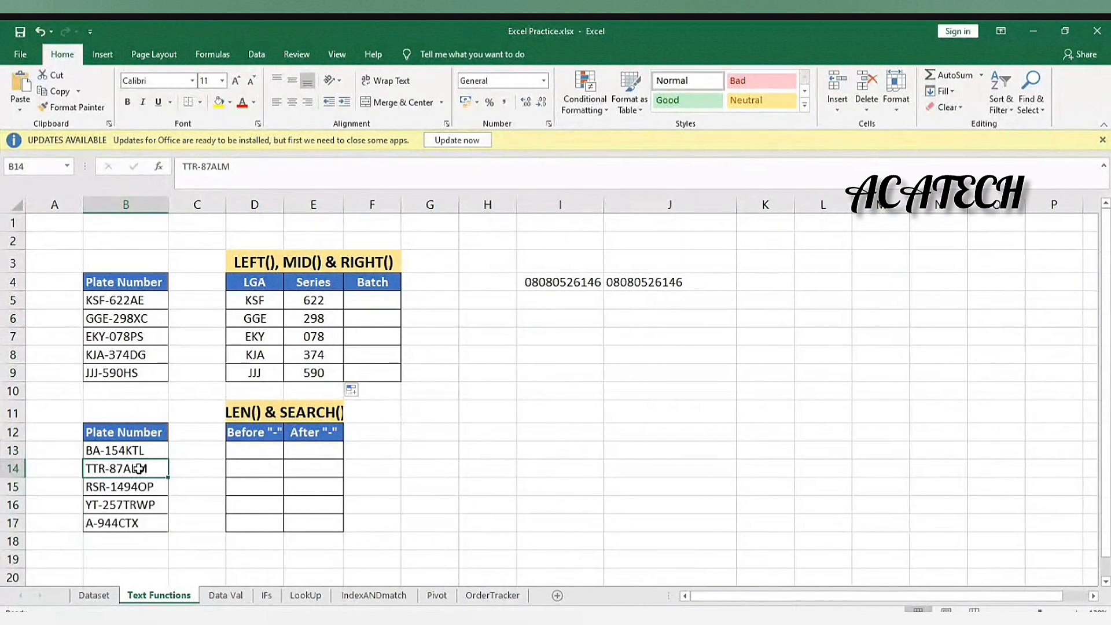
pyautogui.scroll(-3, 133, 370)
pyautogui.scroll(1, 132, 369)
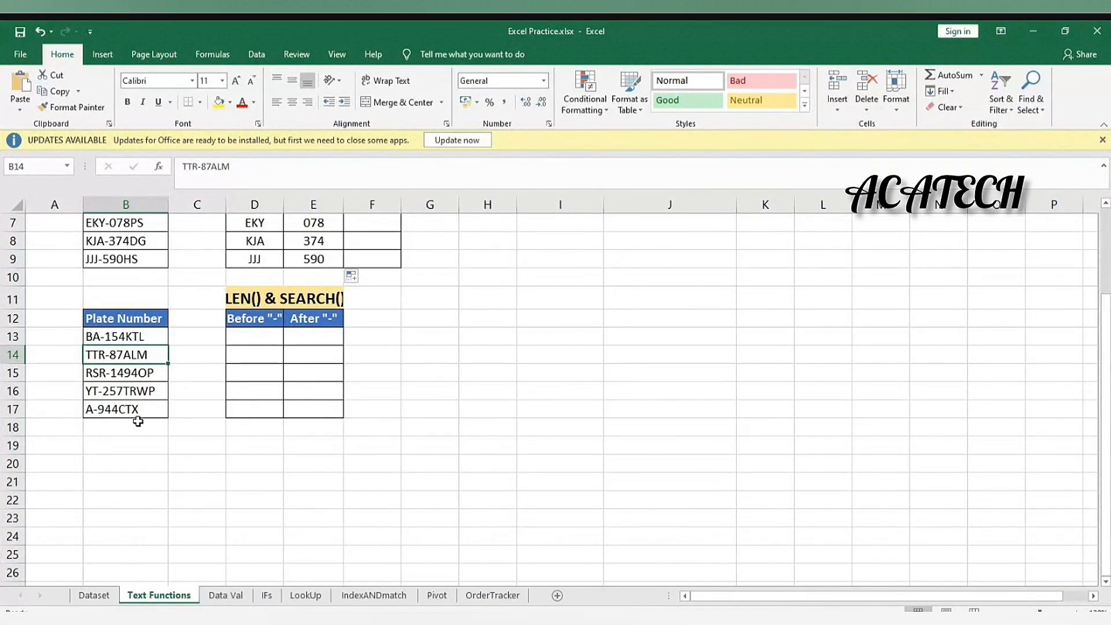
pyautogui.click(178, 367)
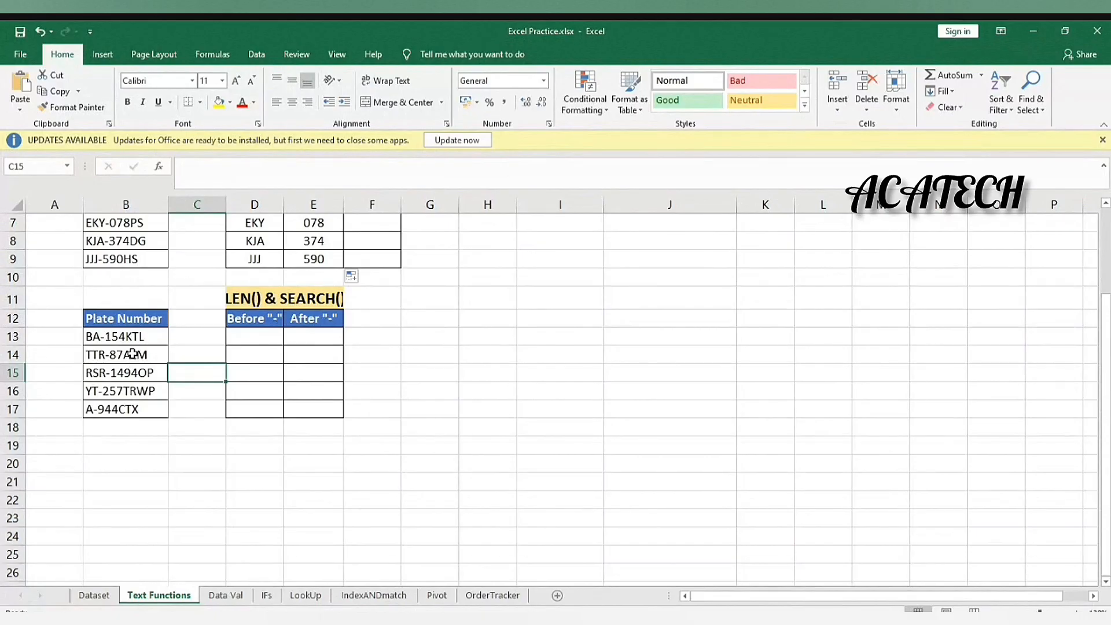
pyautogui.scroll(1, 303, 382)
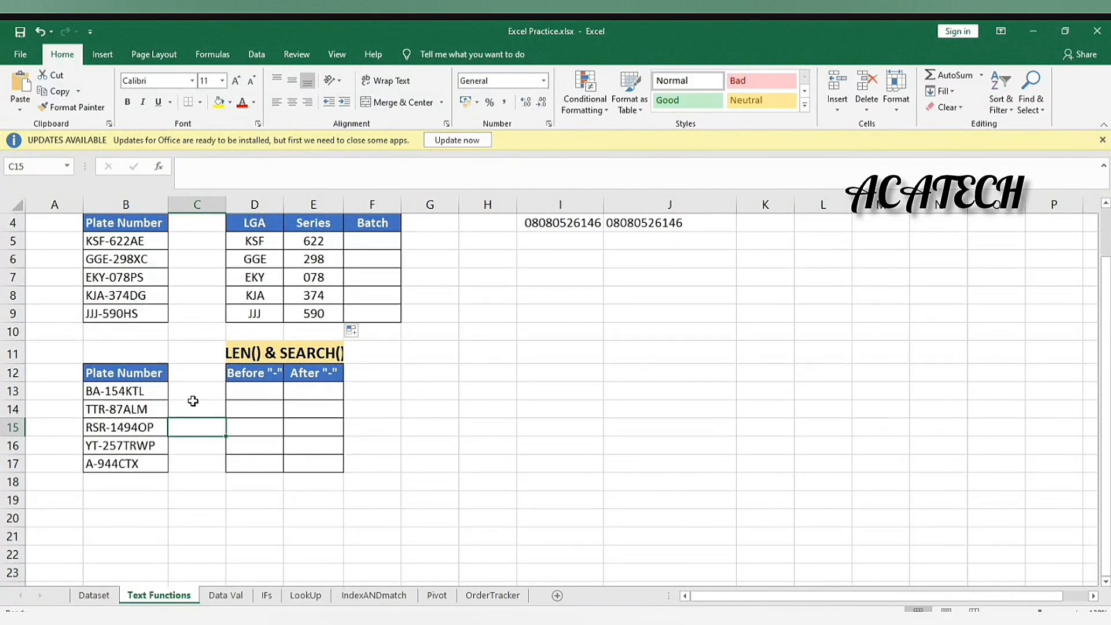
pyautogui.click(257, 389)
pyautogui.write('=')
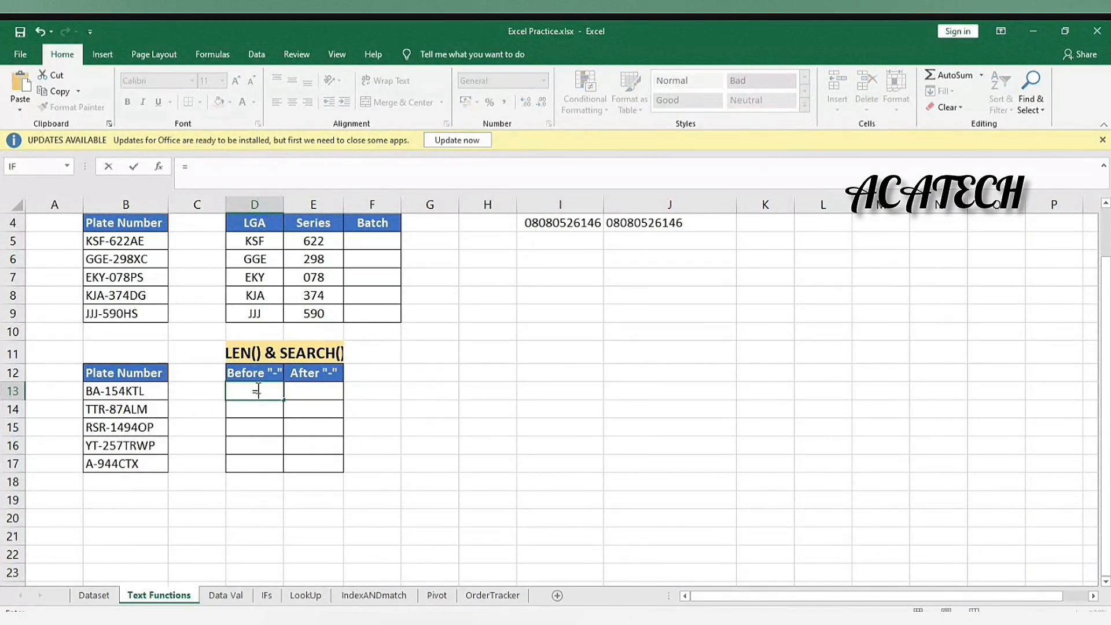
pyautogui.write('LE')
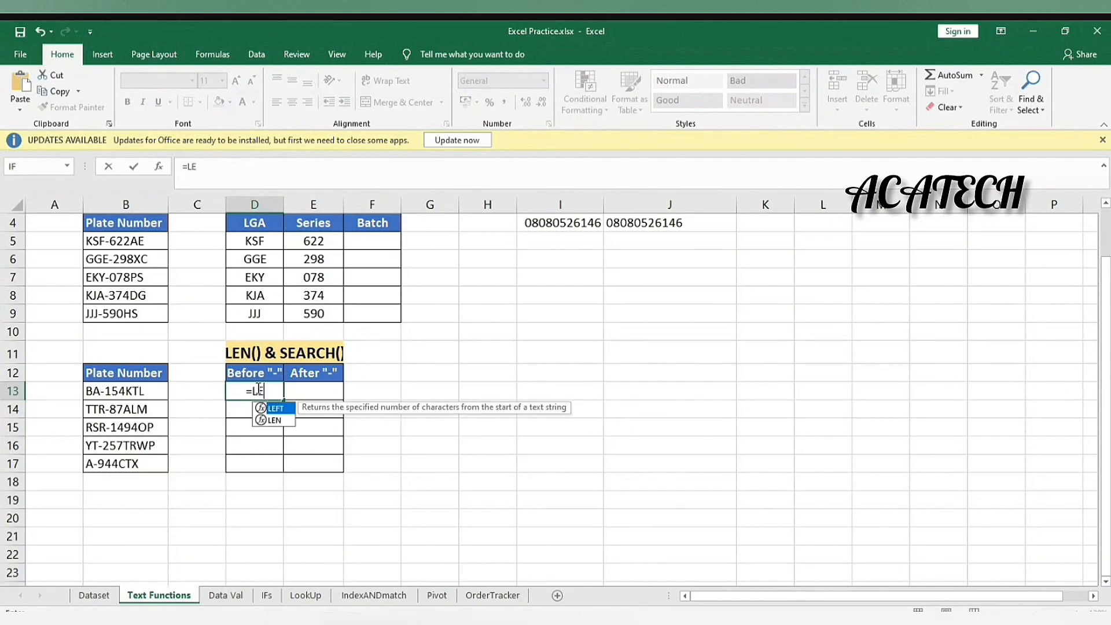
pyautogui.press('Return')
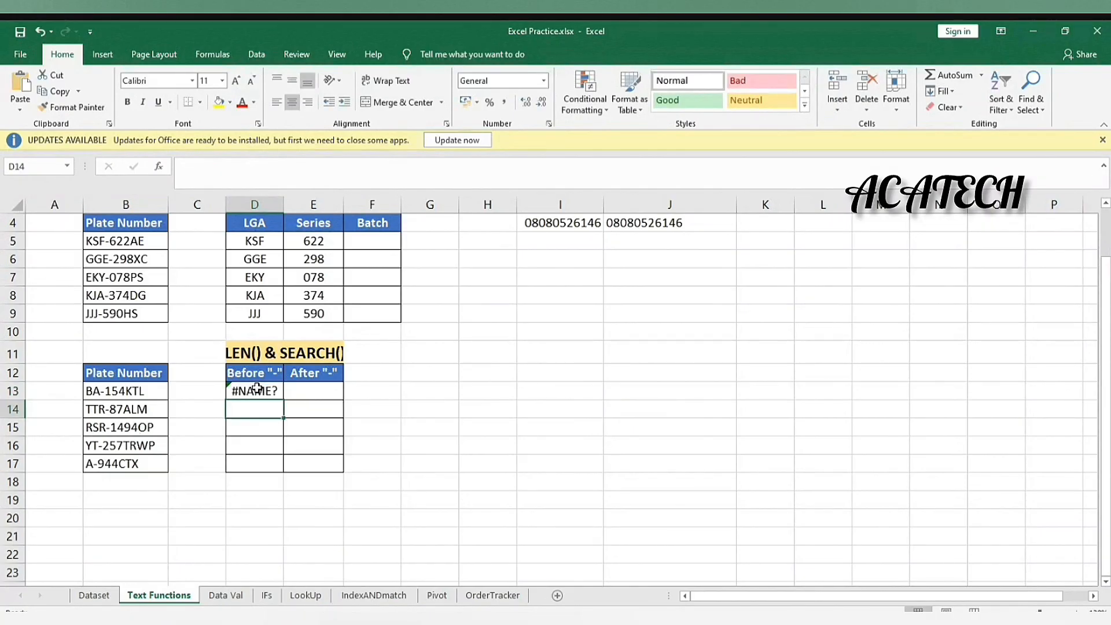
# - Enter =LEFT(B13,2) in D13 and fill the formula down through D16
pyautogui.click(257, 389)
pyautogui.write('=LEFT(')
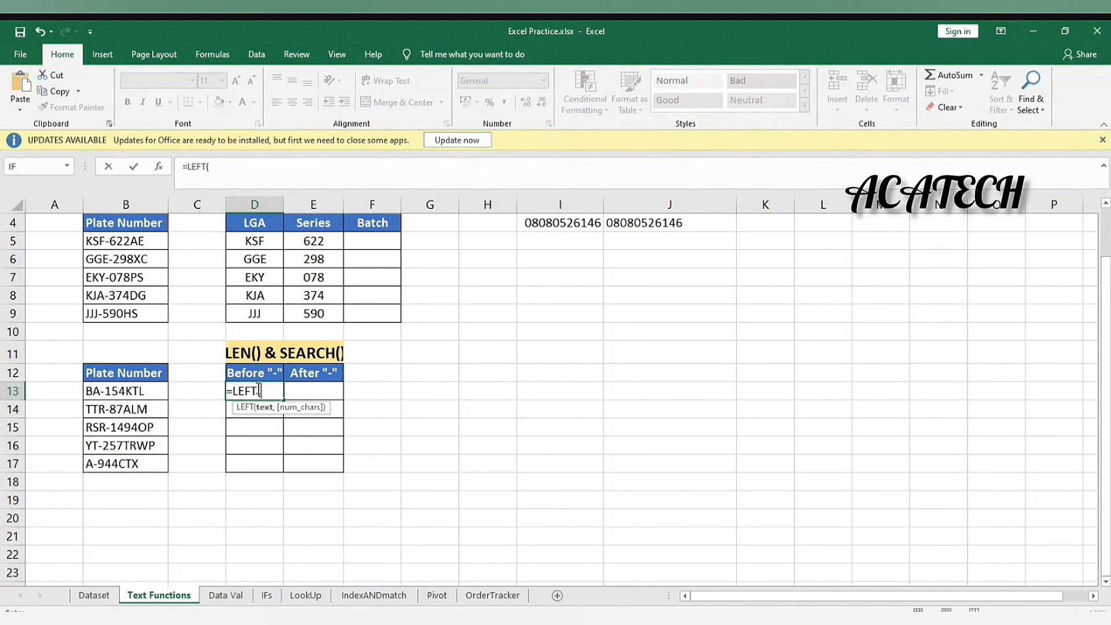
pyautogui.click(140, 392)
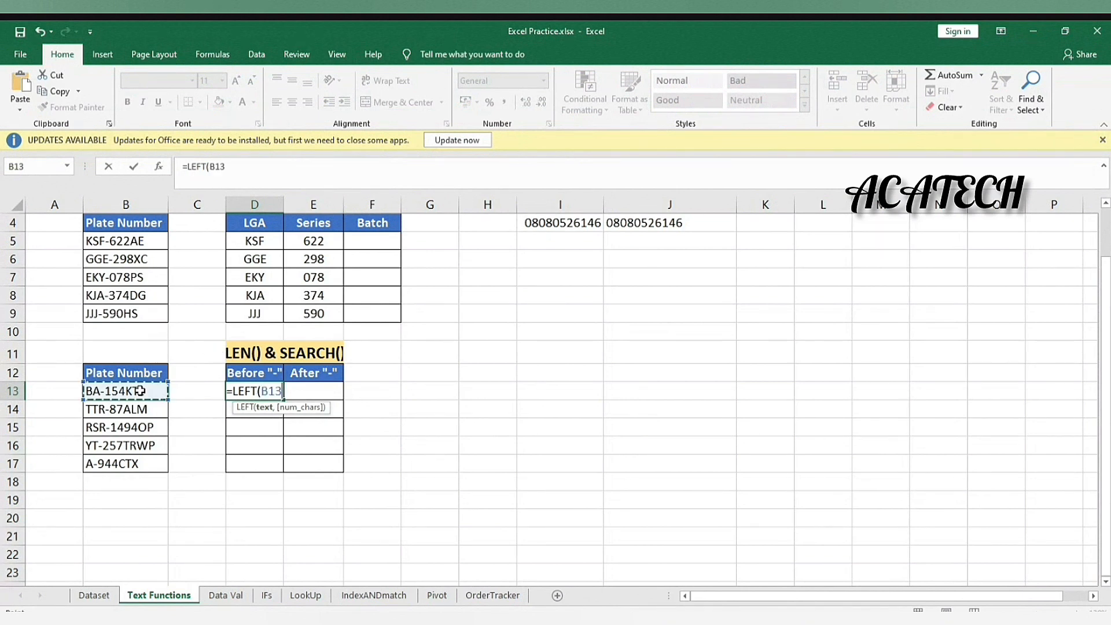
pyautogui.write(',2)')
pyautogui.press('Return')
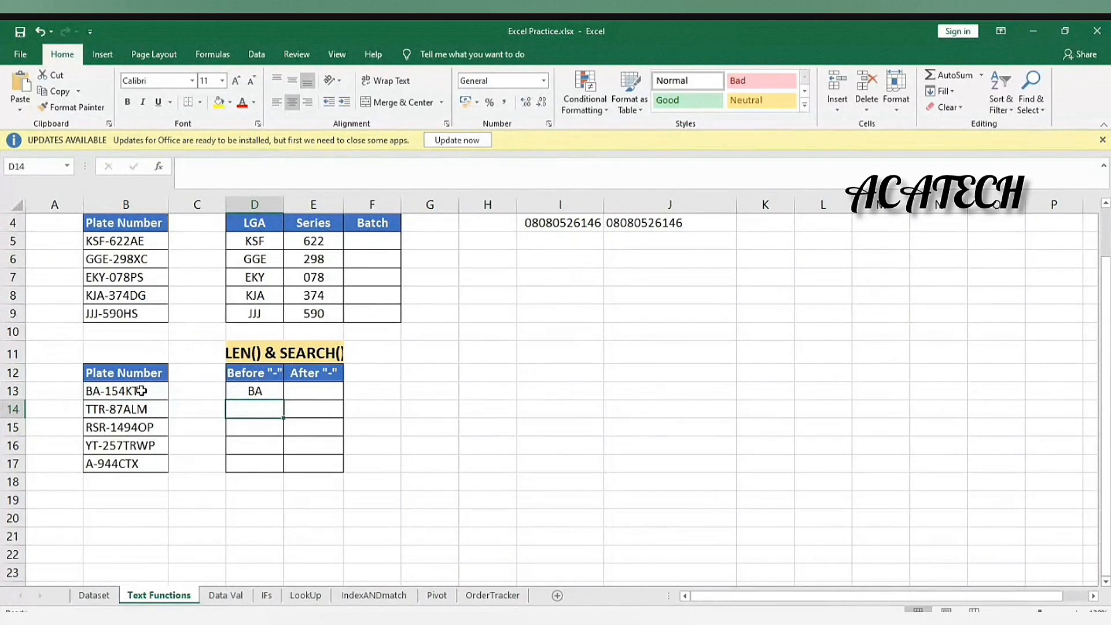
pyautogui.click(237, 395)
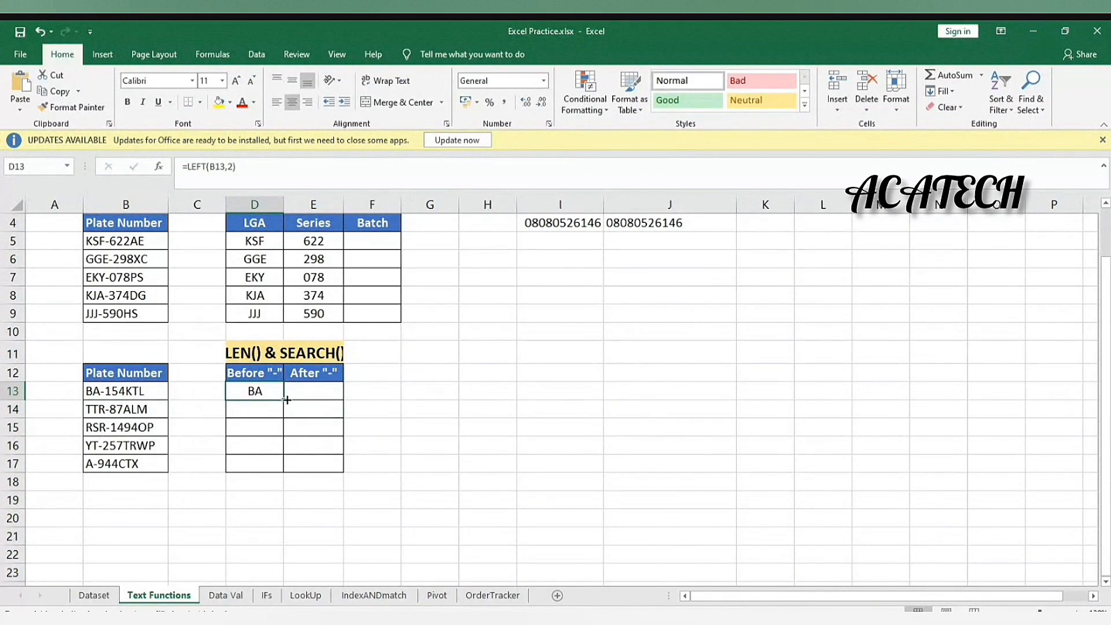
pyautogui.moveTo(287, 399); pyautogui.dragTo(284, 454)
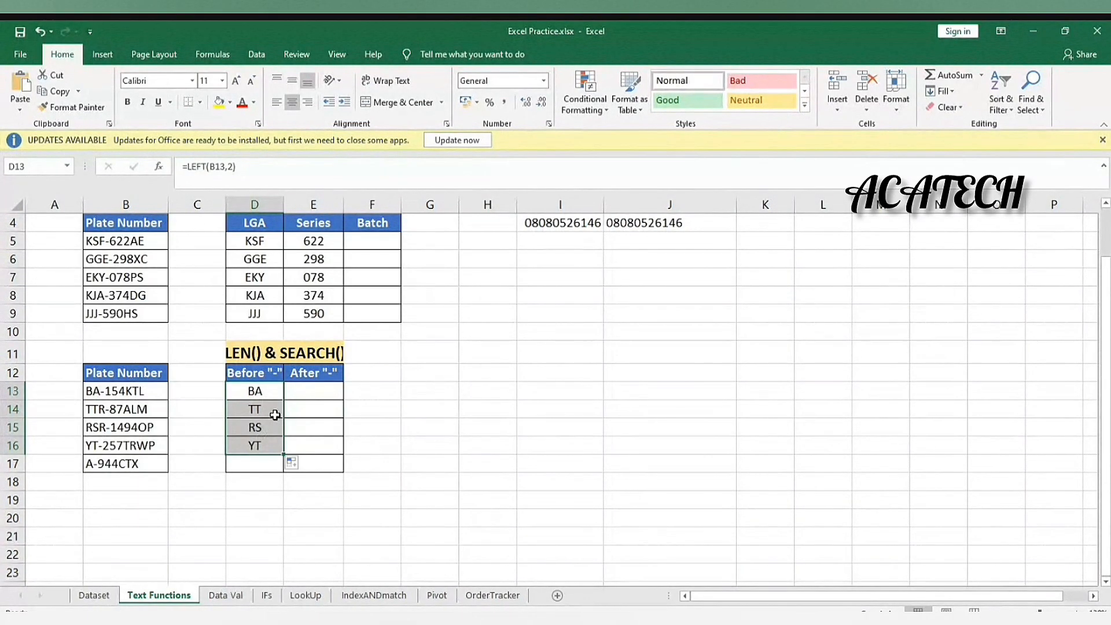
# - Change the number of characters in D14's LEFT formula to 3
pyautogui.click(274, 415)
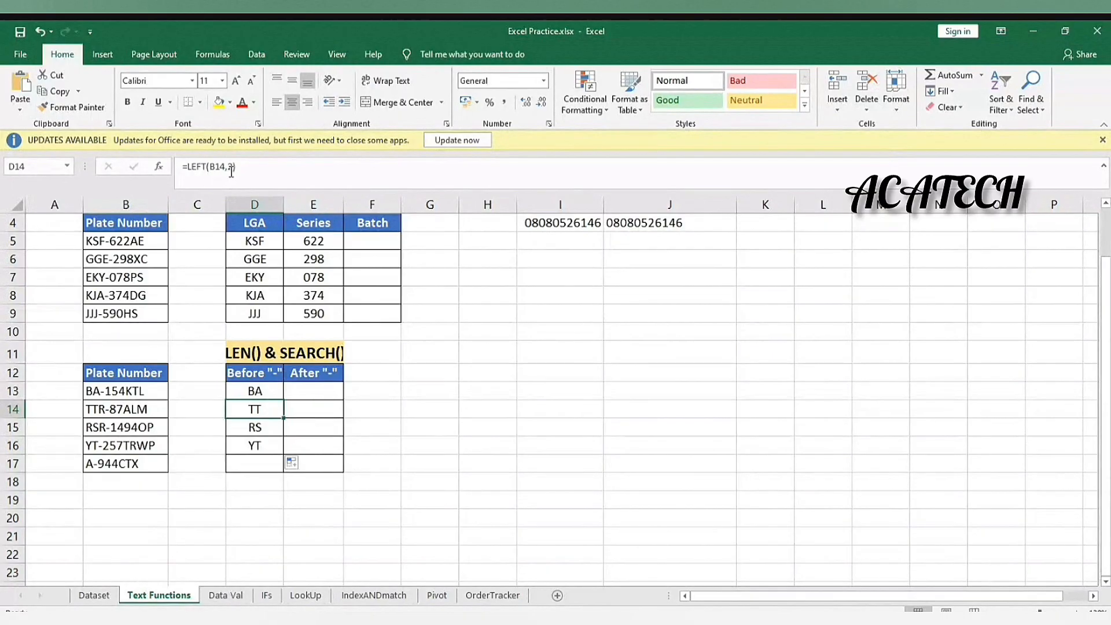
pyautogui.click(237, 173)
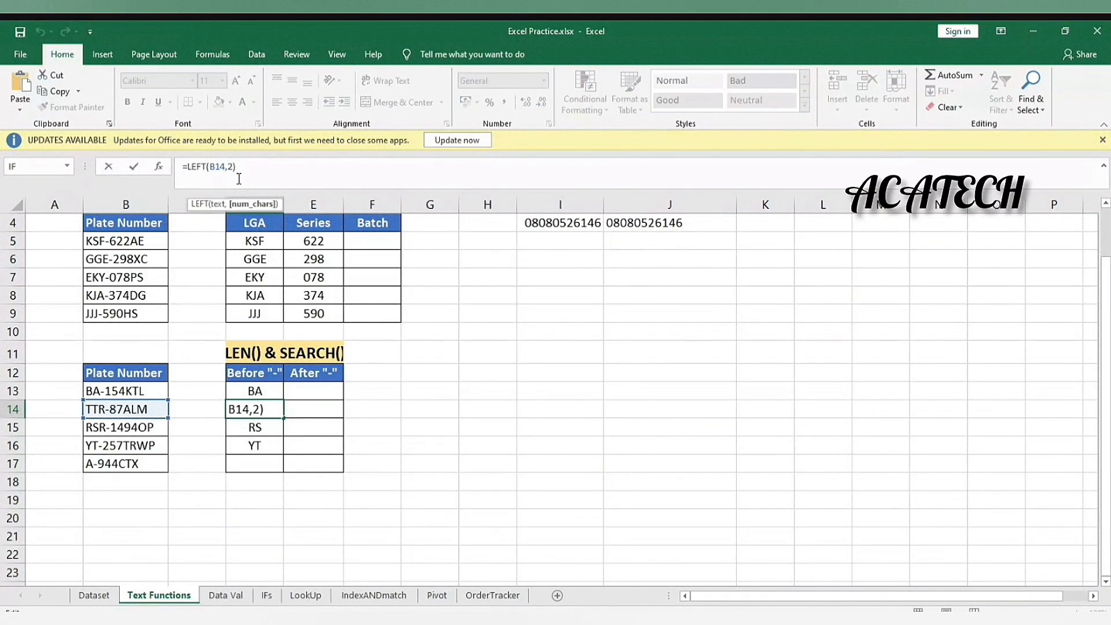
pyautogui.press('BackSpace')
pyautogui.write('3')
pyautogui.press('Return')
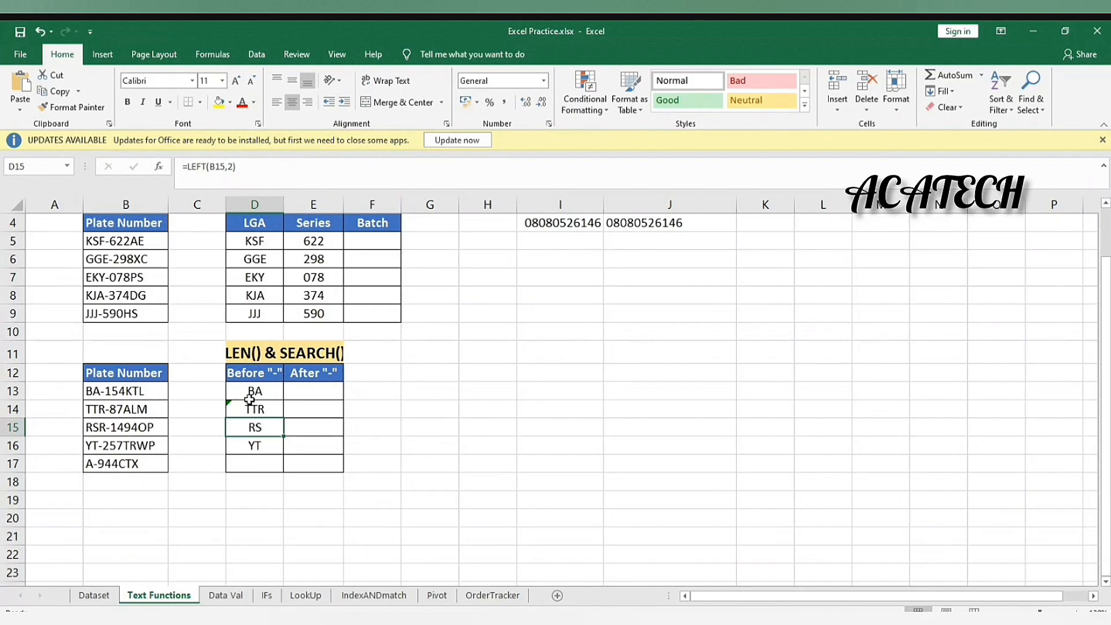
# - Clear the trial LEFT formulas from D13:D16 in the Before "-" column
pyautogui.moveTo(250, 396); pyautogui.dragTo(263, 447)
pyautogui.press('Delete')
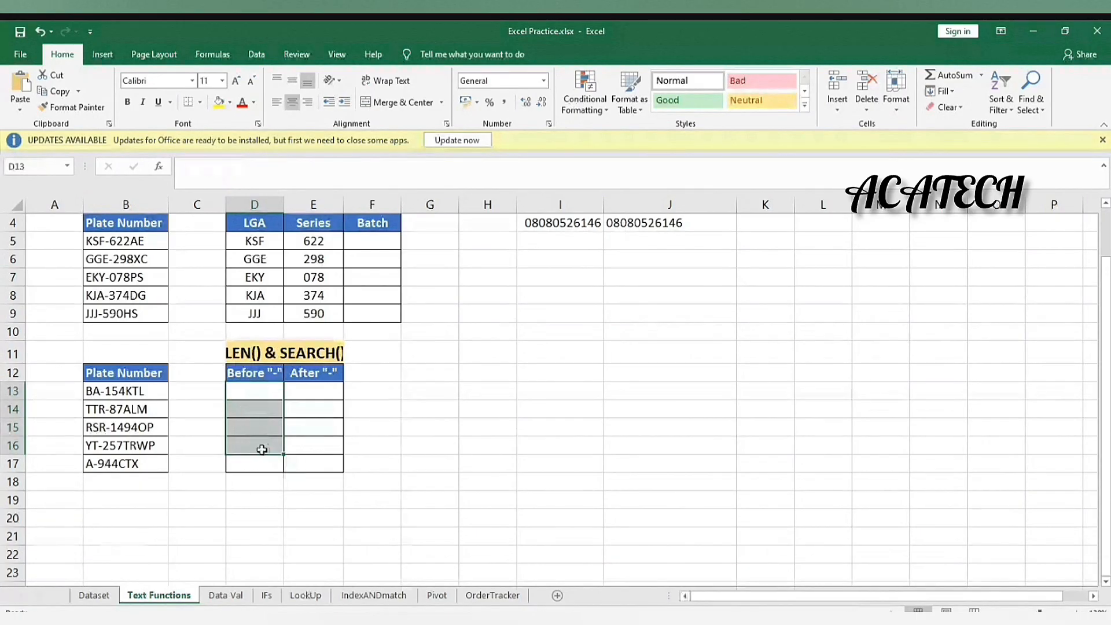
pyautogui.click(249, 391)
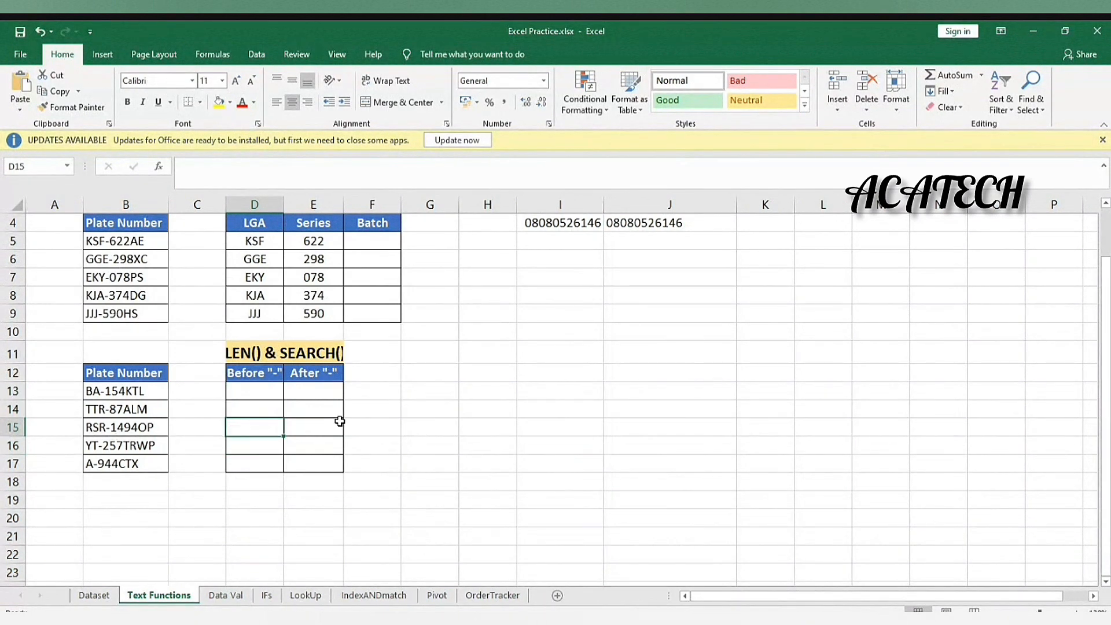
# - Enter a LEN formula in F13 that counts the characters of the plate number in B13
pyautogui.scroll(1, 510, 470)
pyautogui.keyDown('ctrl'); pyautogui.scroll(1, 509, 469); pyautogui.keyUp('ctrl')
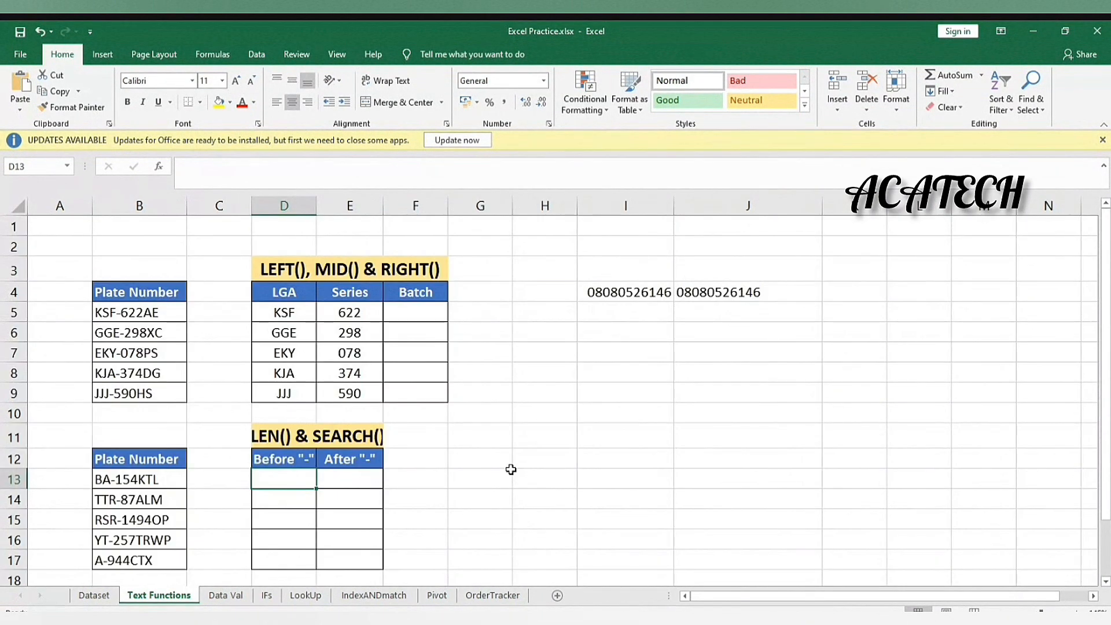
pyautogui.click(412, 476)
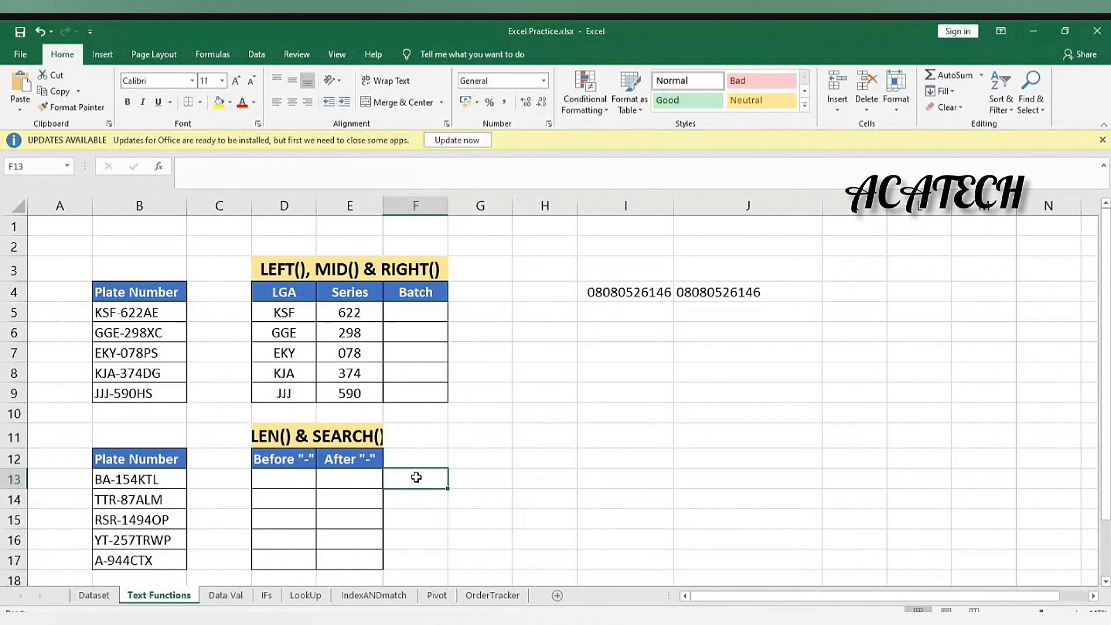
pyautogui.write('=LEFT(')
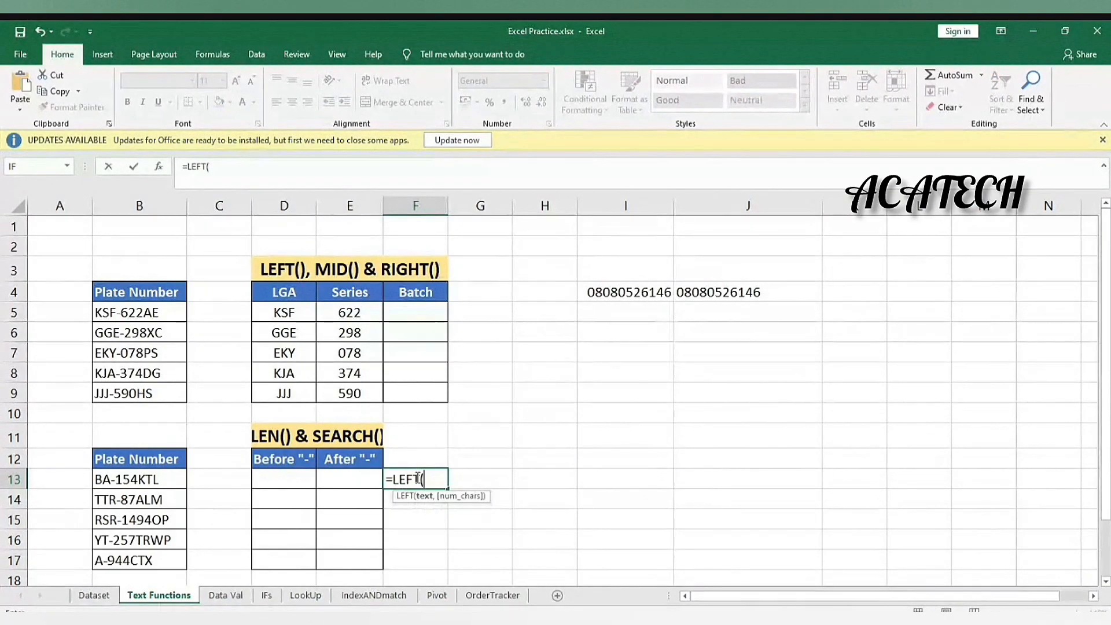
pyautogui.press('BackSpace')
pyautogui.press('BackSpace')
pyautogui.press('BackSpace')
pyautogui.press('Down')
pyautogui.press('Down')
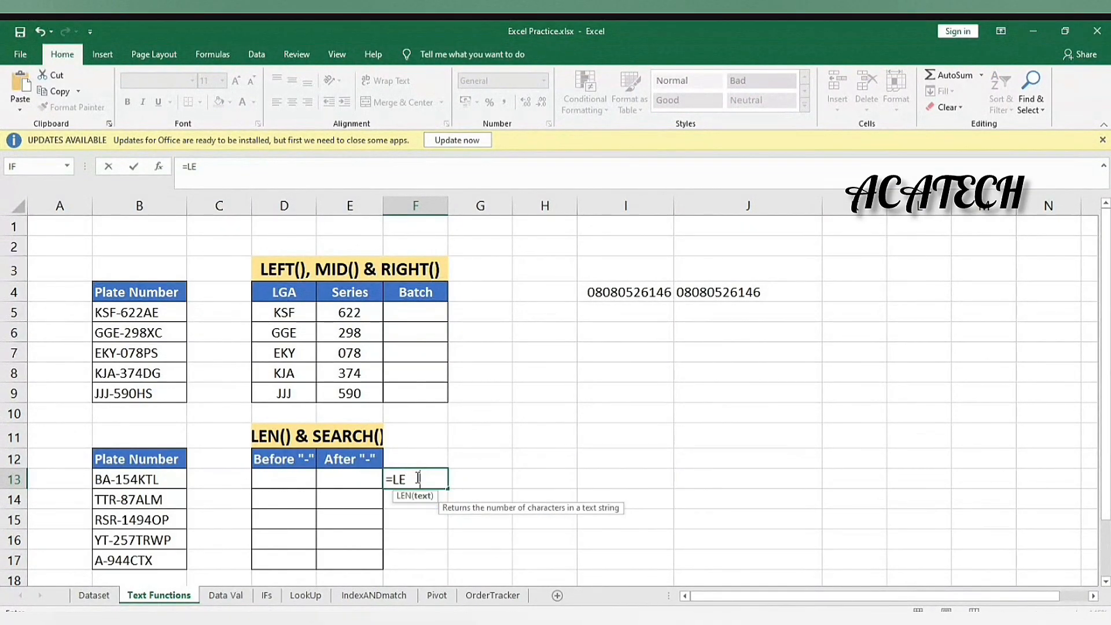
pyautogui.press('Tab')
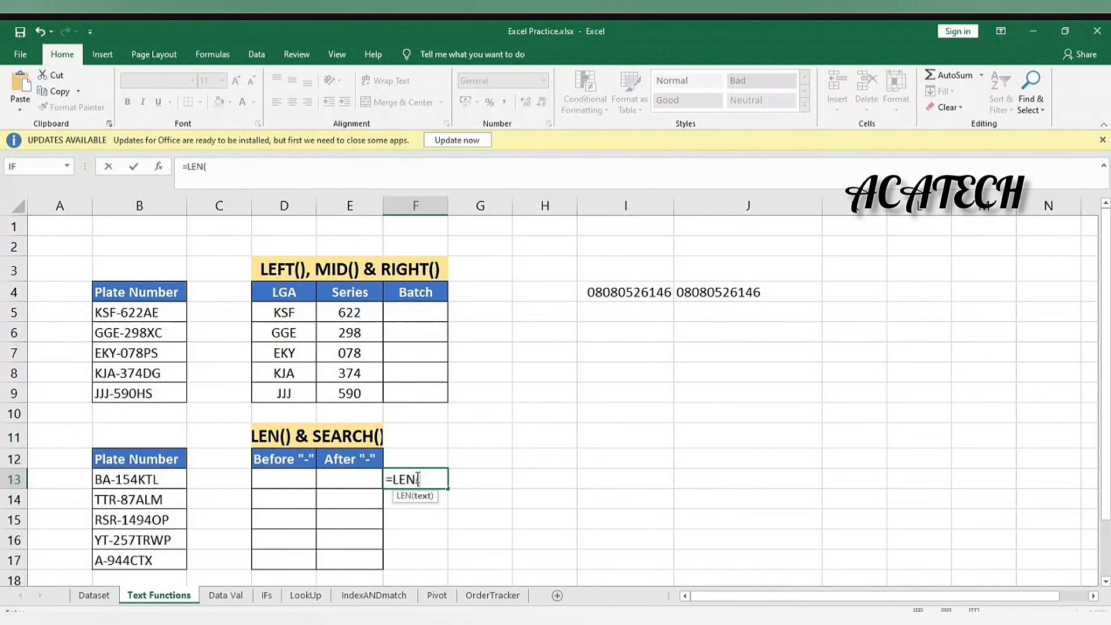
pyautogui.click(154, 488)
pyautogui.press('Return')
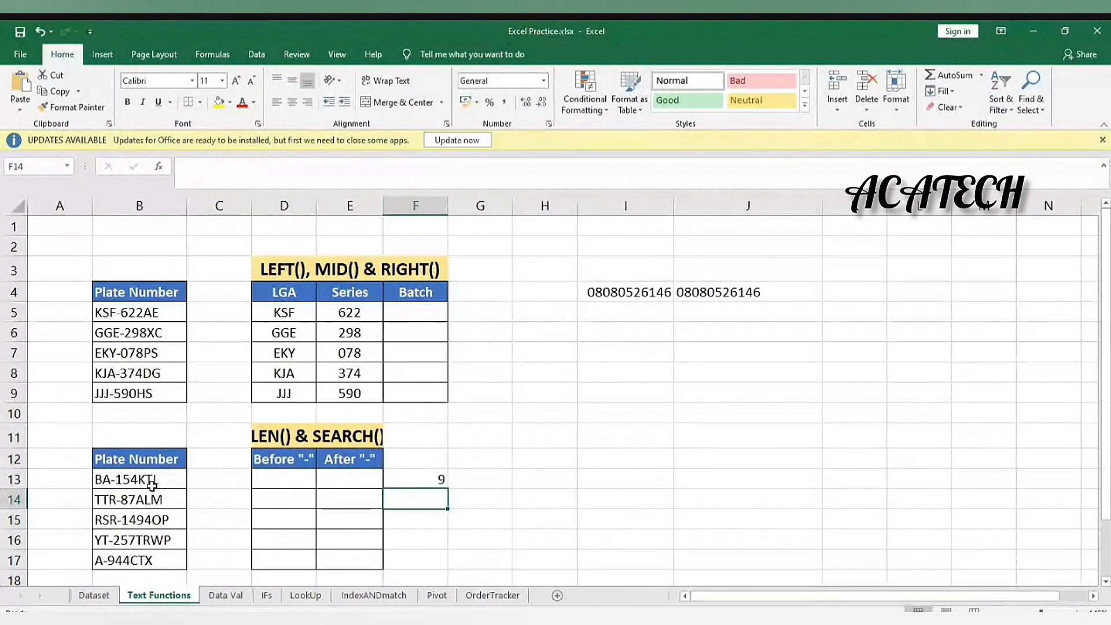
# - Fill the LEN formula from F13 down through F17
pyautogui.click(418, 479)
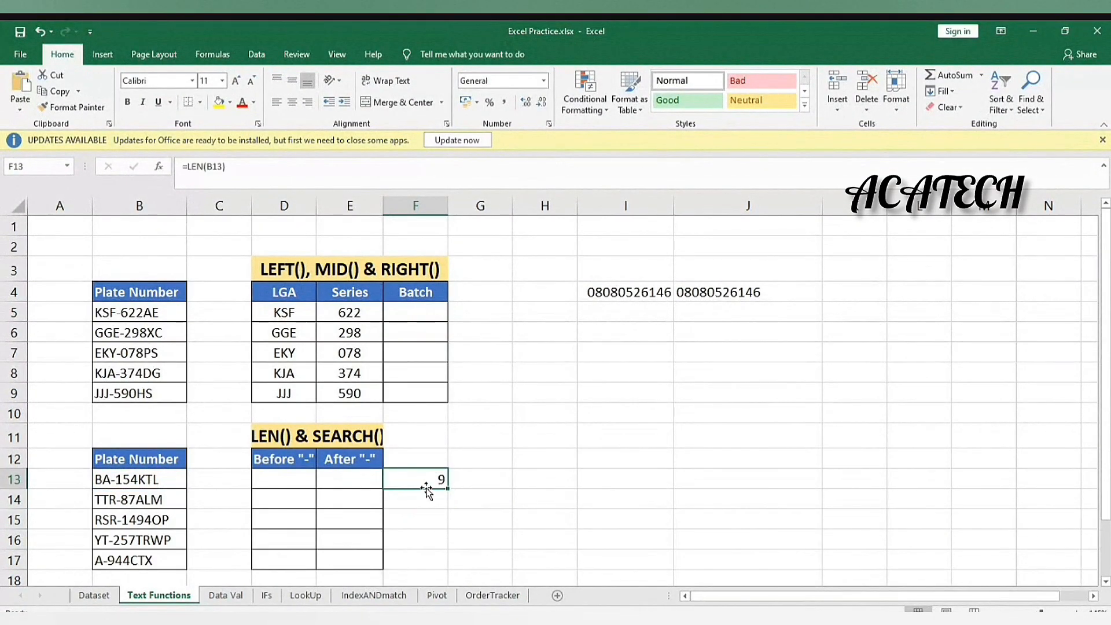
pyautogui.moveTo(448, 489); pyautogui.dragTo(432, 560)
pyautogui.scroll(-1, 342, 521)
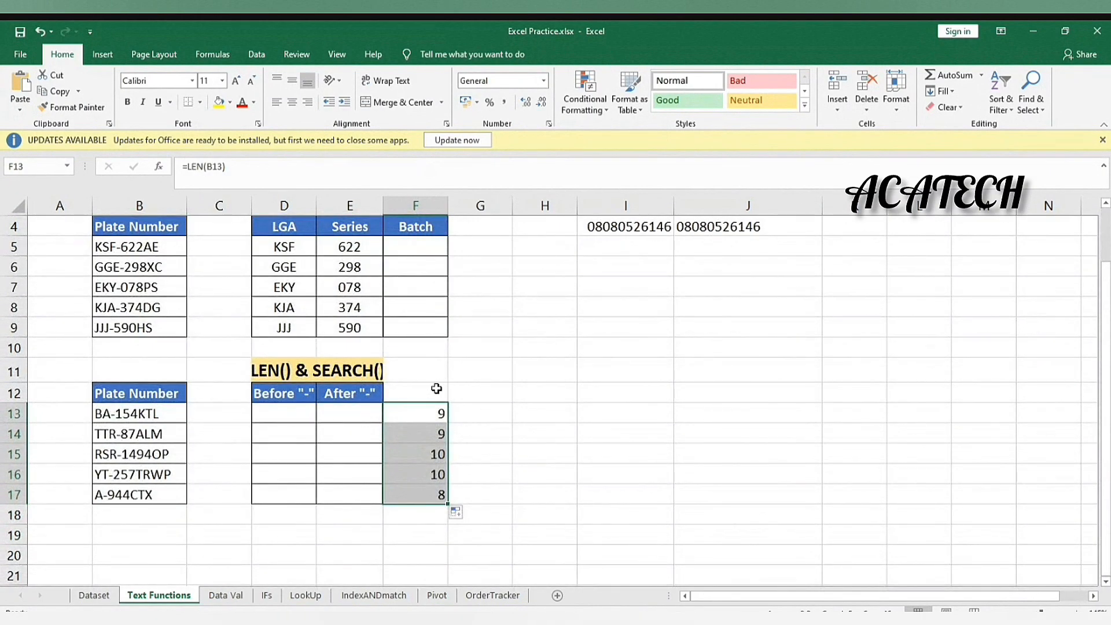
# - Add the headers LENGTH in F12 and SEARCH in G12
pyautogui.click(412, 394)
pyautogui.write('lENGHT')
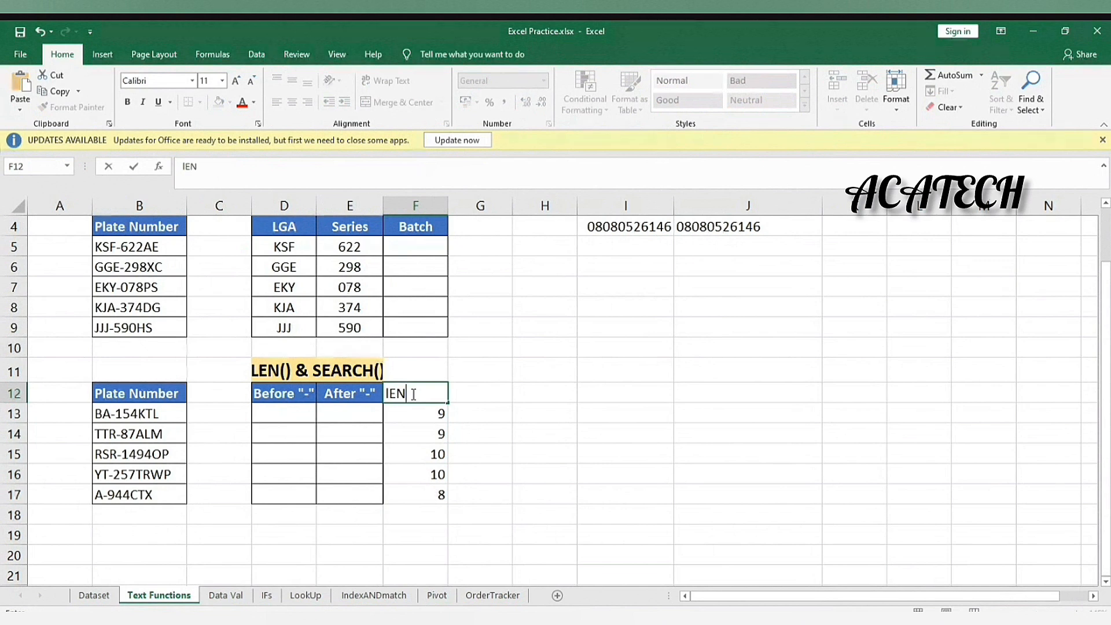
pyautogui.press('BackSpace')
pyautogui.press('BackSpace')
pyautogui.press('BackSpace')
pyautogui.press('BackSpace')
pyautogui.press('BackSpace')
pyautogui.press('BackSpace')
pyautogui.write('LENGHT')
pyautogui.press('BackSpace')
pyautogui.press('BackSpace')
pyautogui.write('TH')
pyautogui.press('Tab')
pyautogui.write('SEARCH')
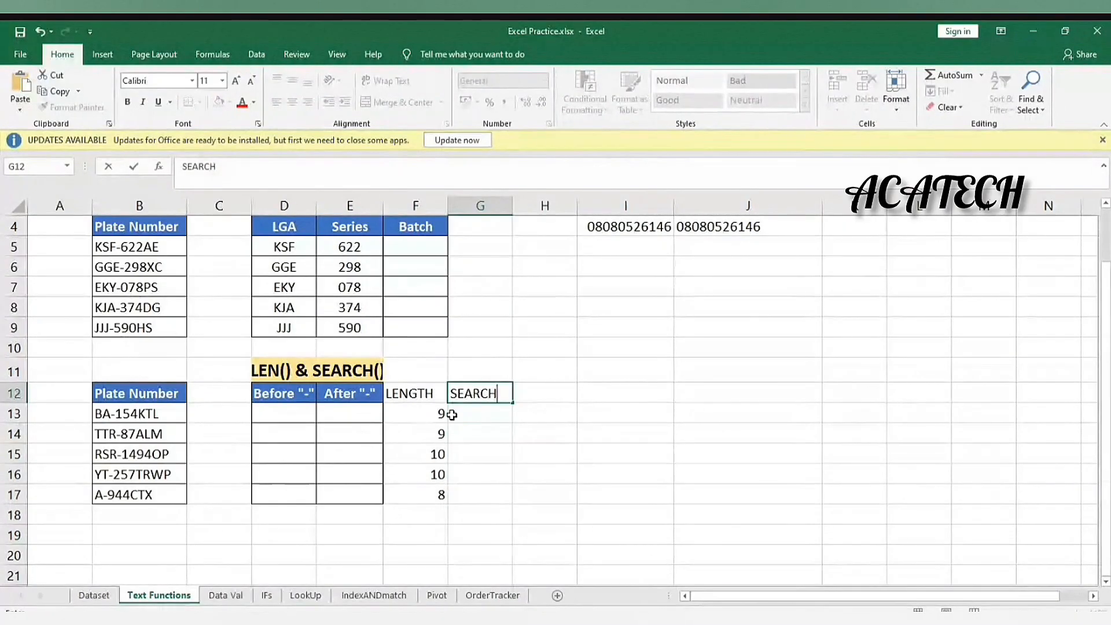
pyautogui.click(440, 413)
pyautogui.click(452, 415)
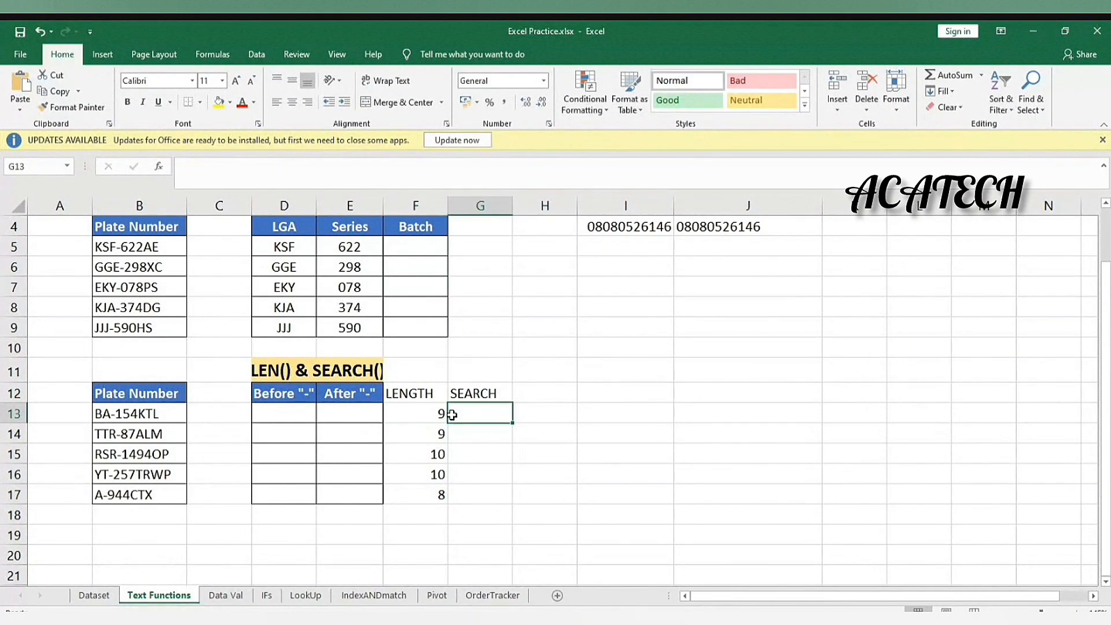
pyautogui.write('=SE')
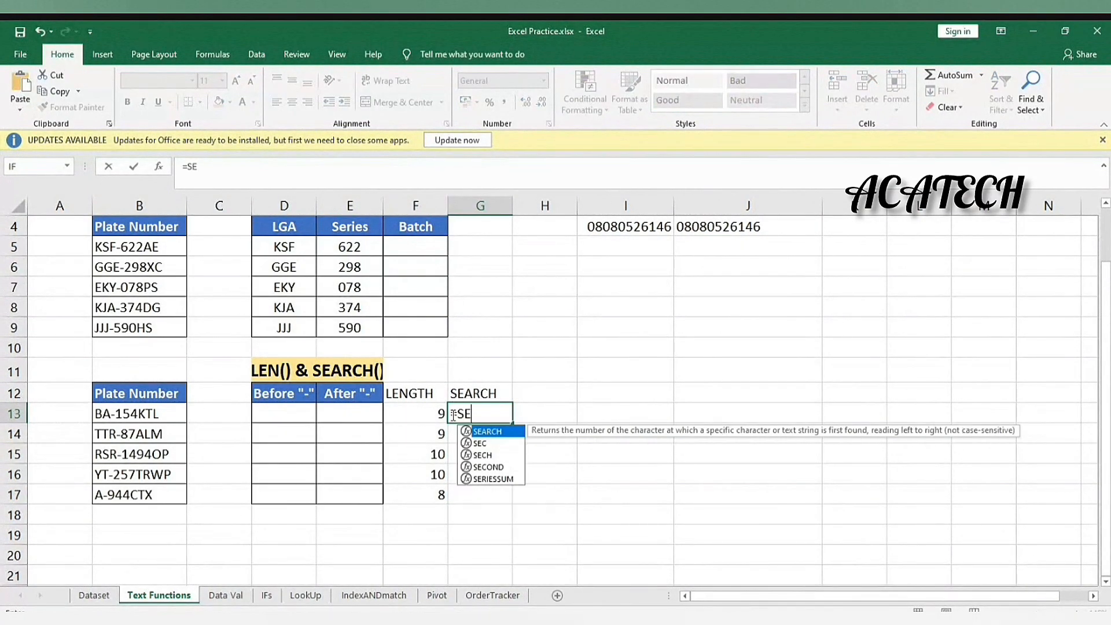
pyautogui.hotkey('ctrl', 'Return')
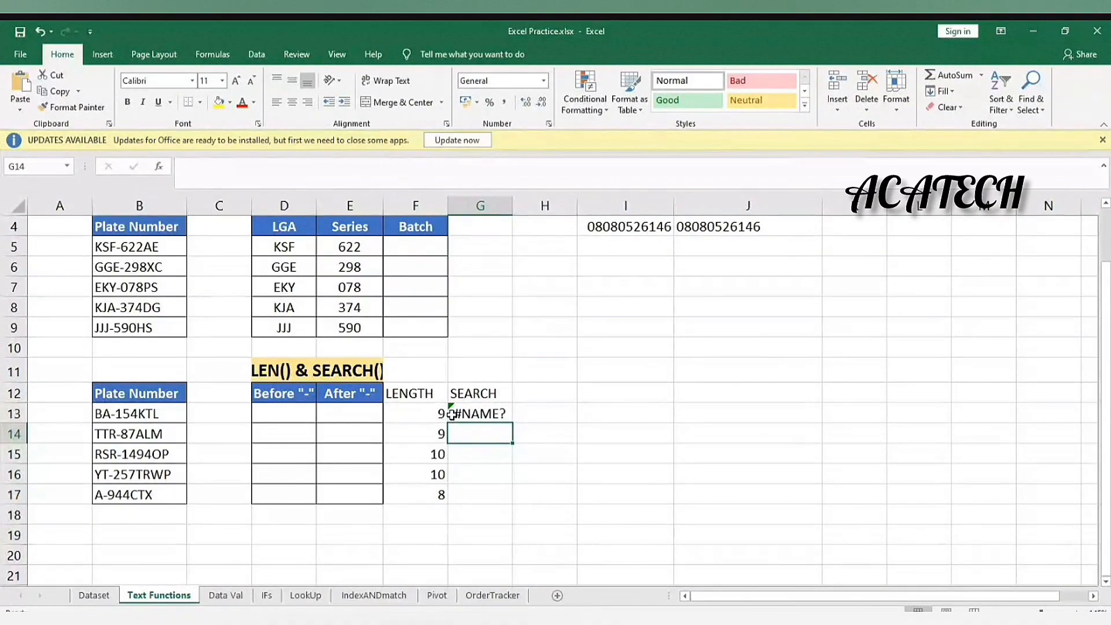
# - Enter the formula =SEARCH(B13,"-") in G13 under the SEARCH header
pyautogui.write('=SE')
pyautogui.press('Tab')
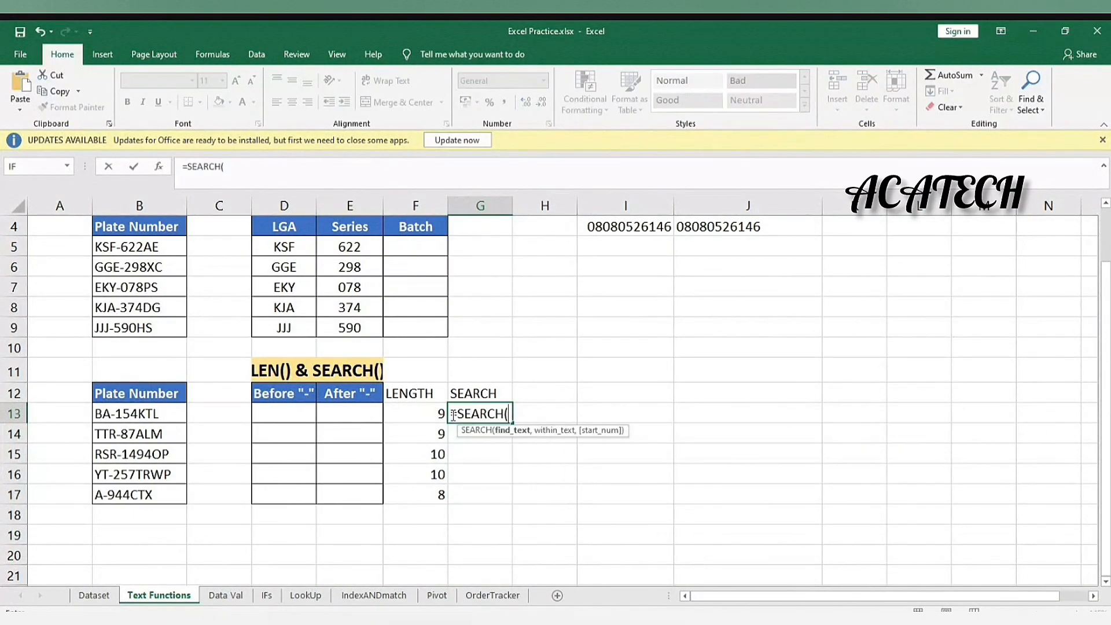
pyautogui.click(155, 415)
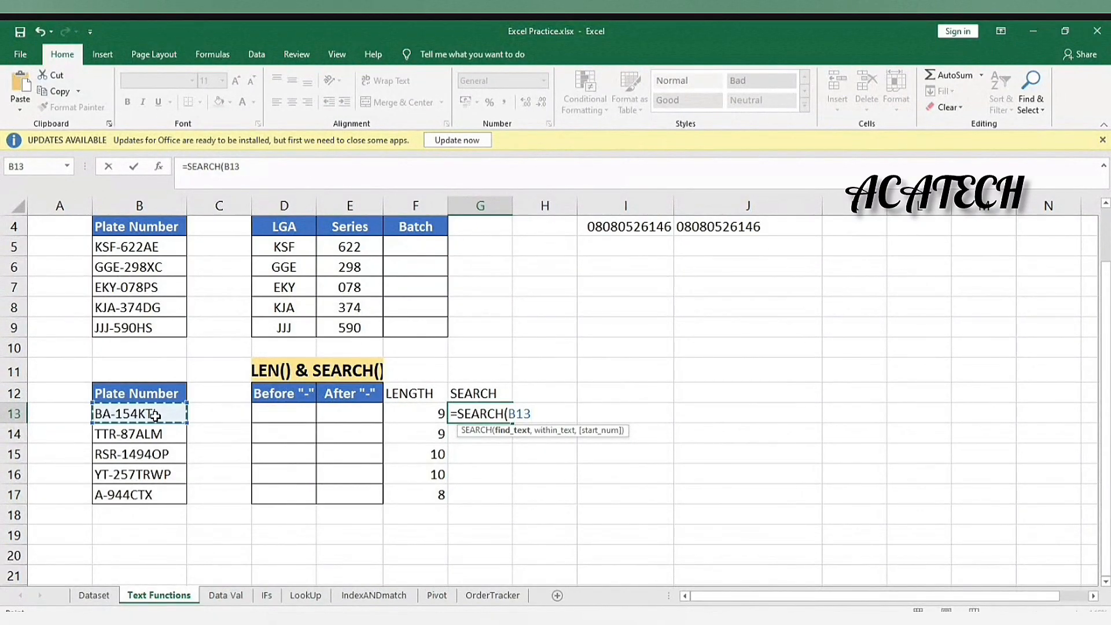
pyautogui.write(',')
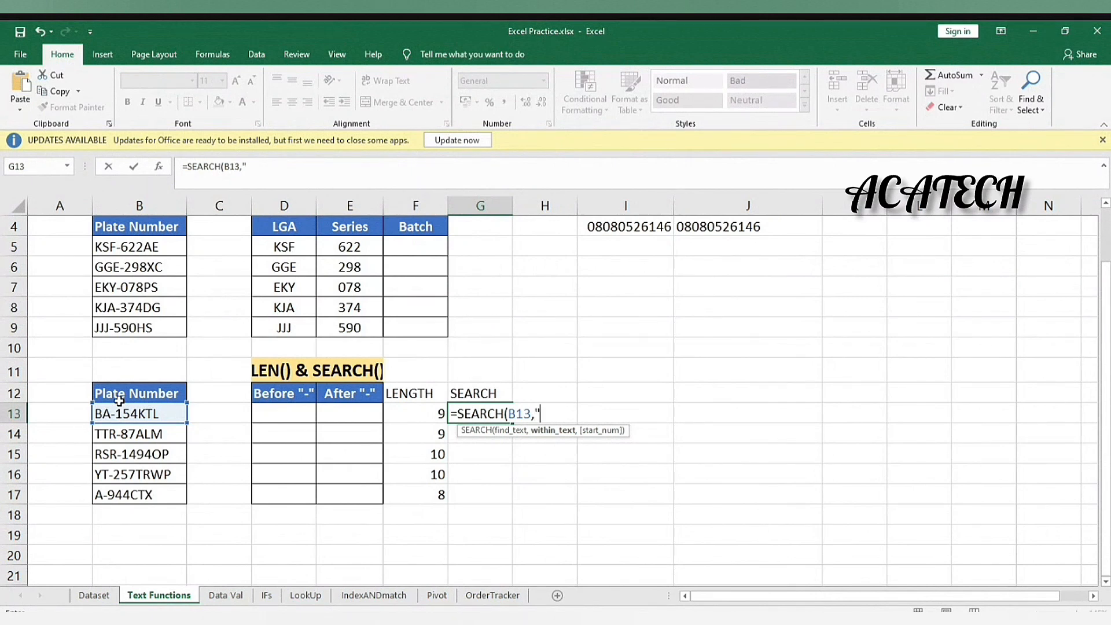
pyautogui.write('-"')
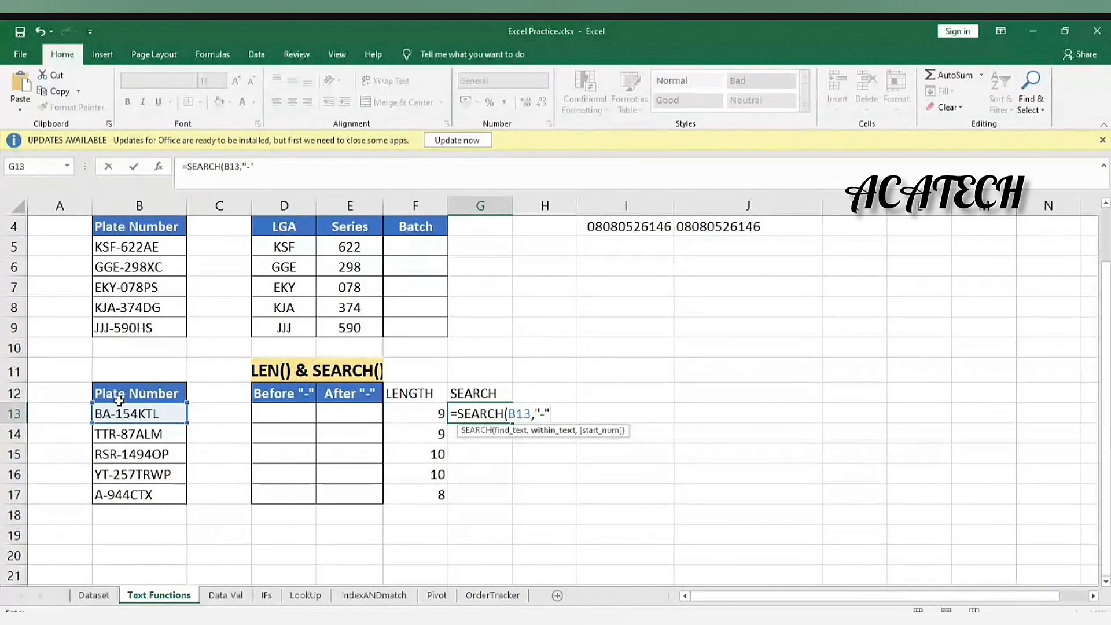
pyautogui.write(')')
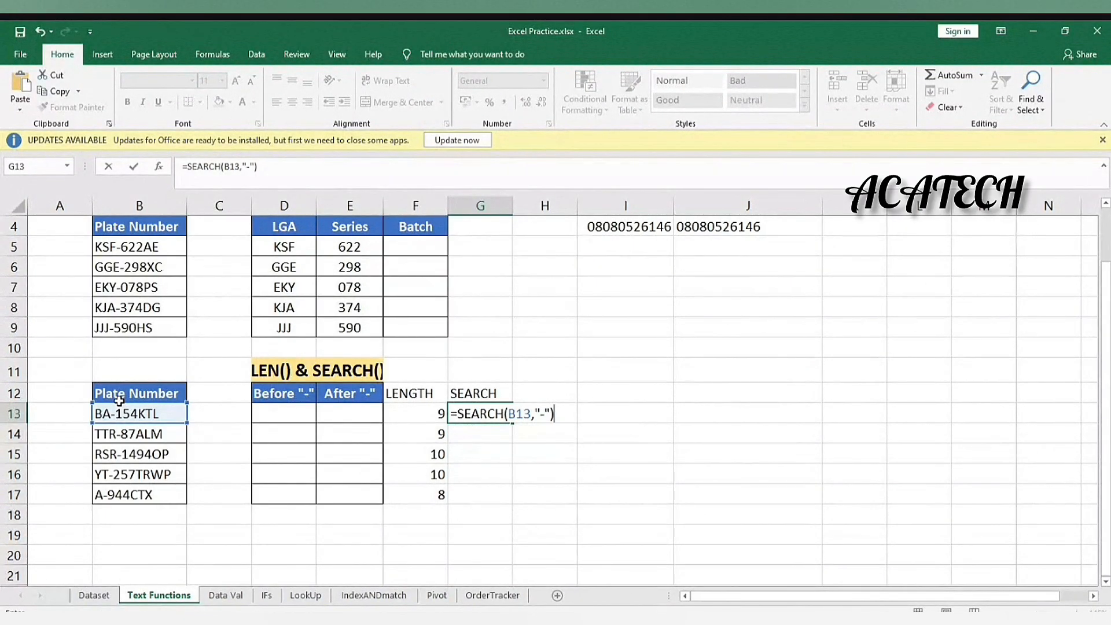
pyautogui.press('Return')
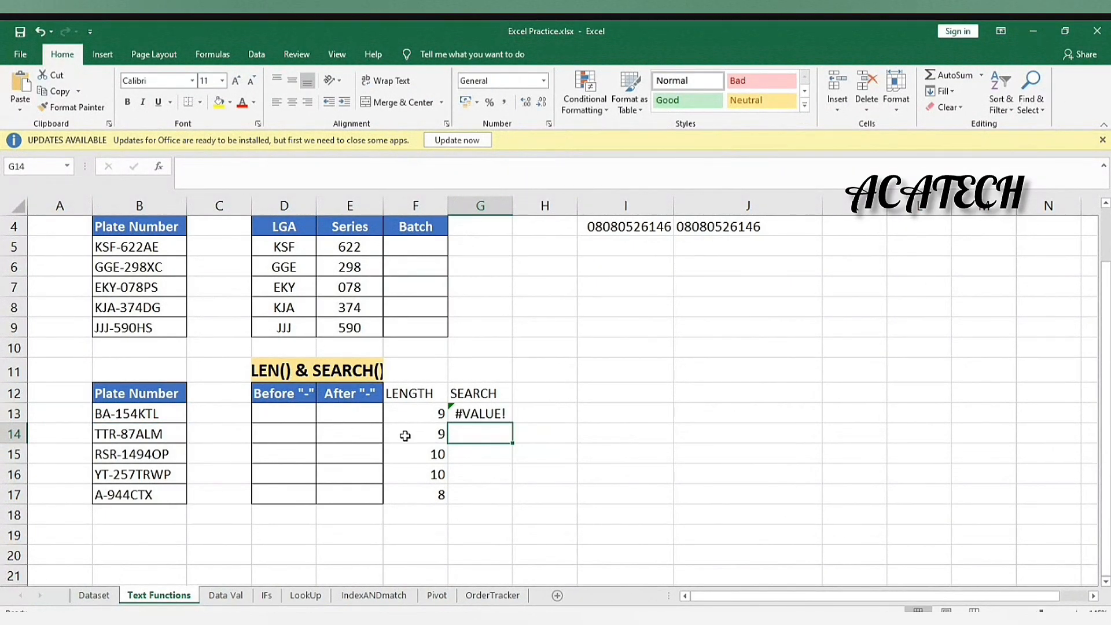
# - Open the function arguments of the SEARCH formula in G13 and move the dialog clear of the plate number table
pyautogui.click(472, 412)
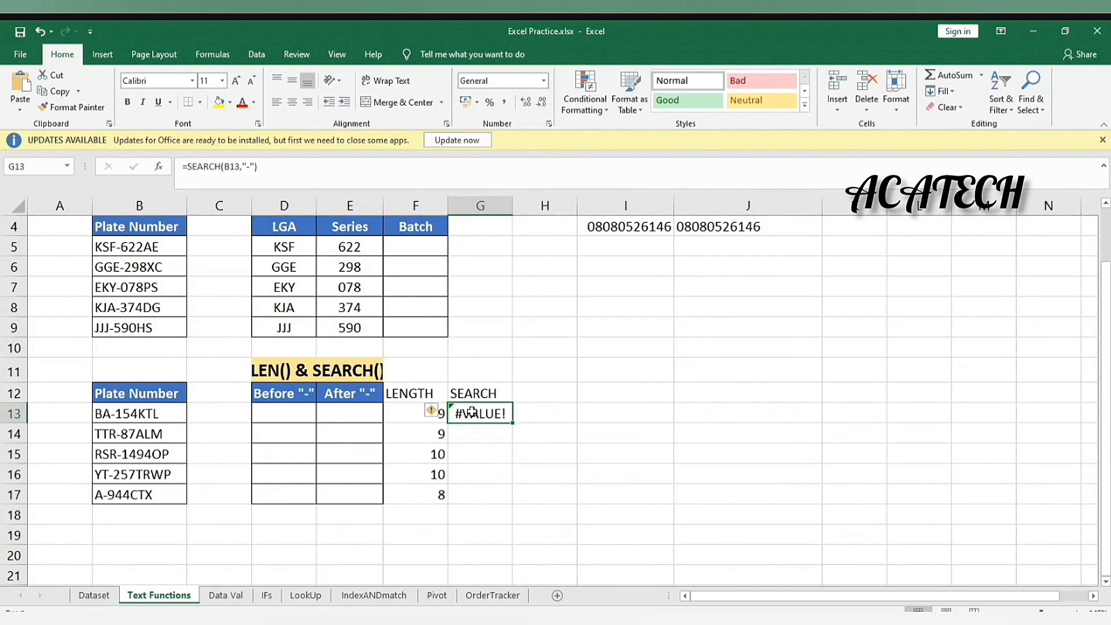
pyautogui.doubleClick(492, 419)
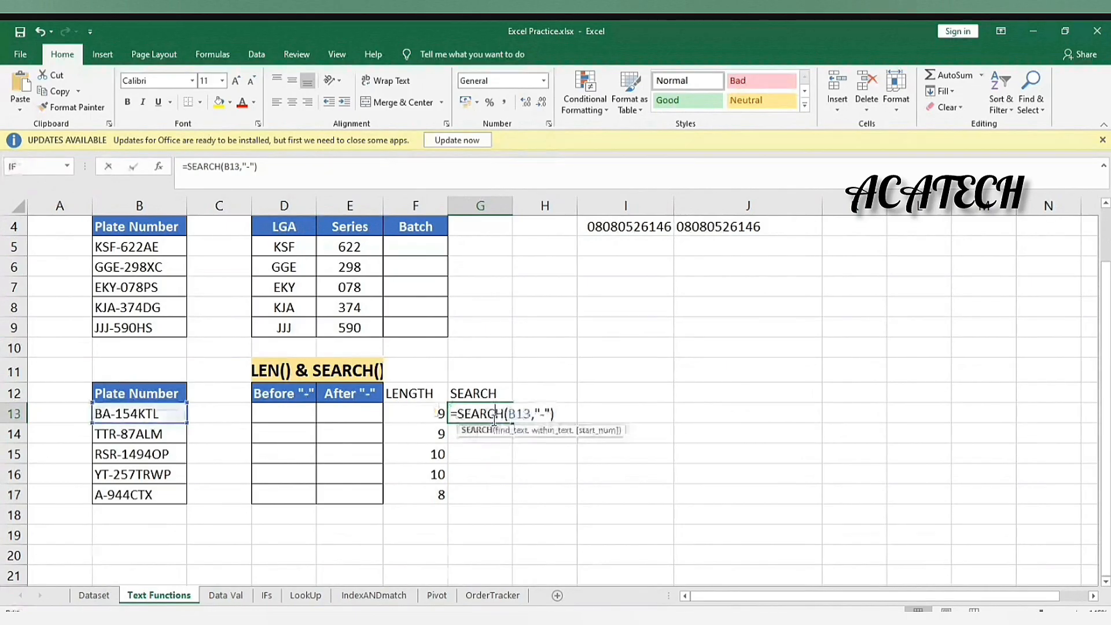
pyautogui.click(523, 412)
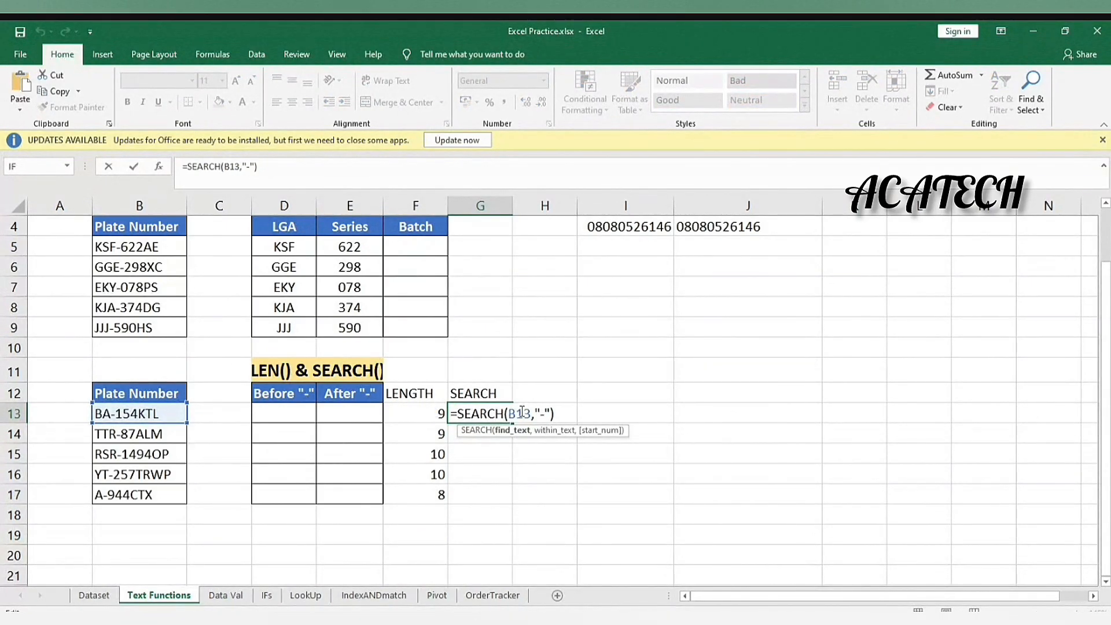
pyautogui.click(541, 412)
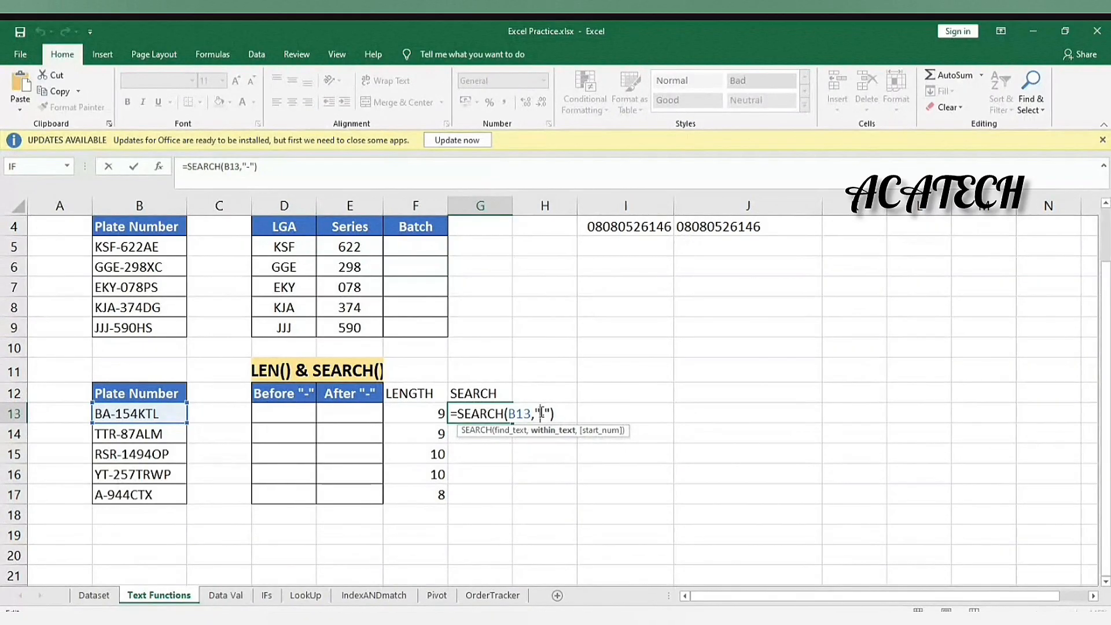
pyautogui.press('Escape')
pyautogui.click(158, 166)
pyautogui.moveTo(584, 259); pyautogui.dragTo(662, 228)
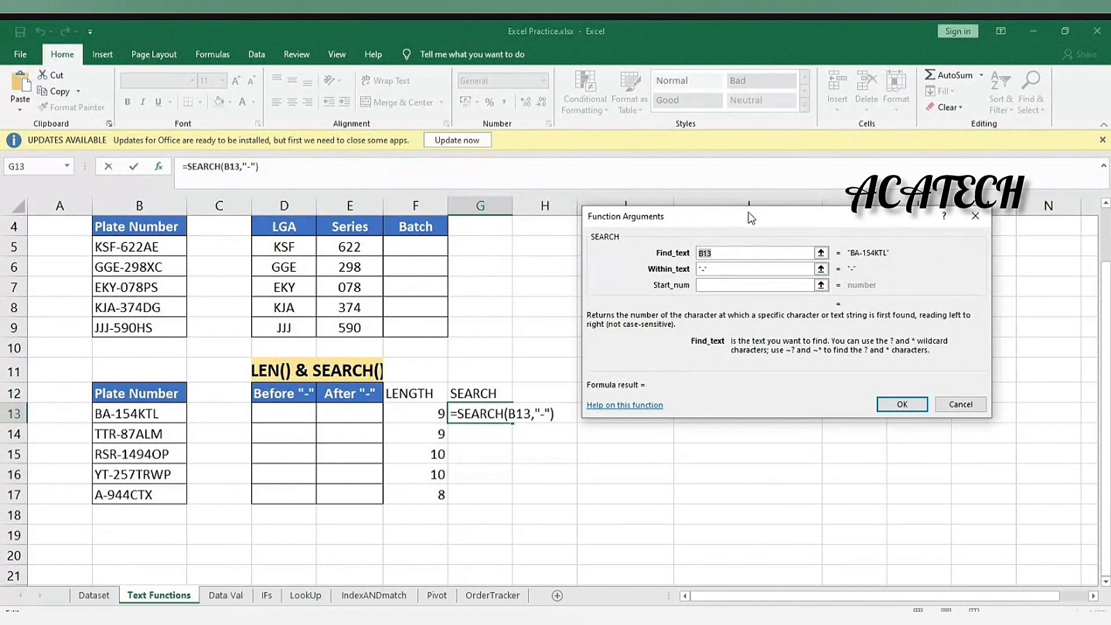
pyautogui.moveTo(749, 218); pyautogui.dragTo(772, 213)
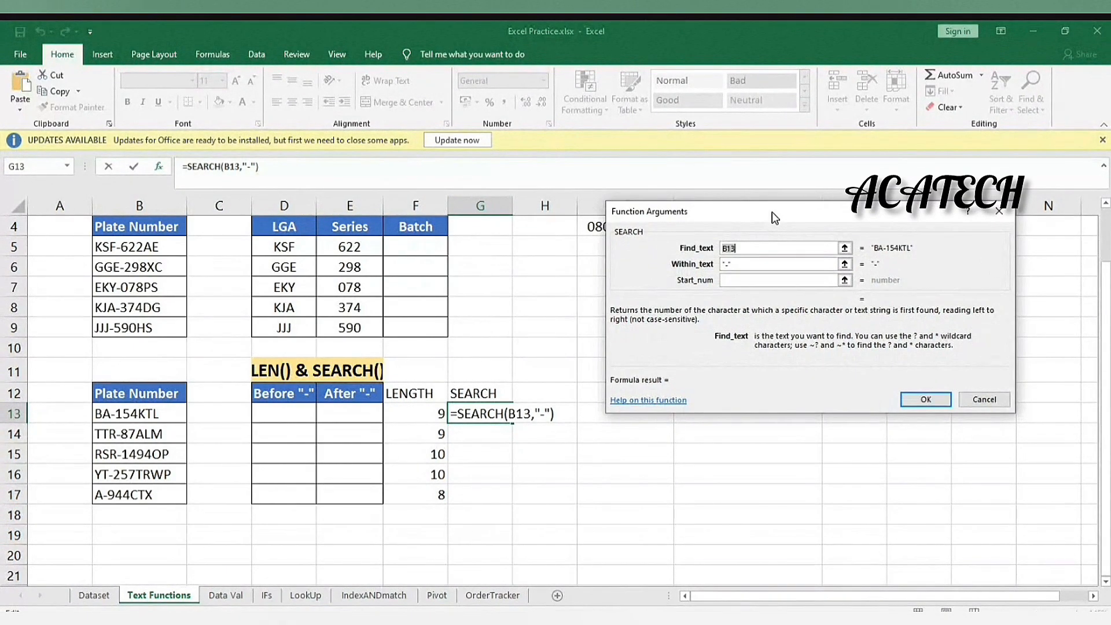
# - Replace the Find_text argument of the SEARCH function in G13 with "-"
pyautogui.click(736, 267)
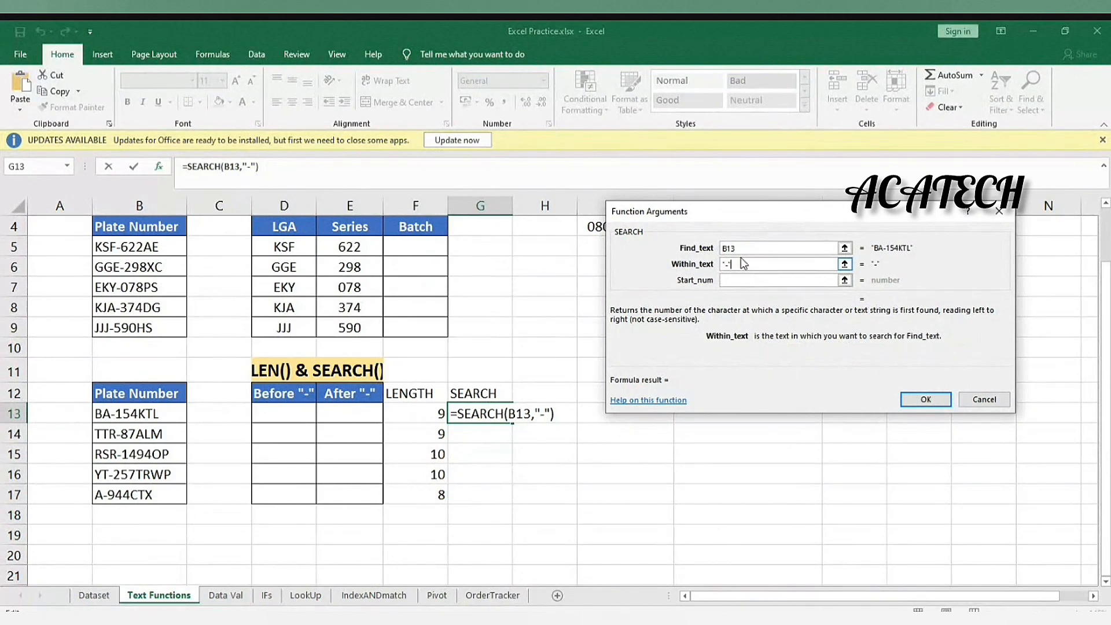
pyautogui.click(746, 247)
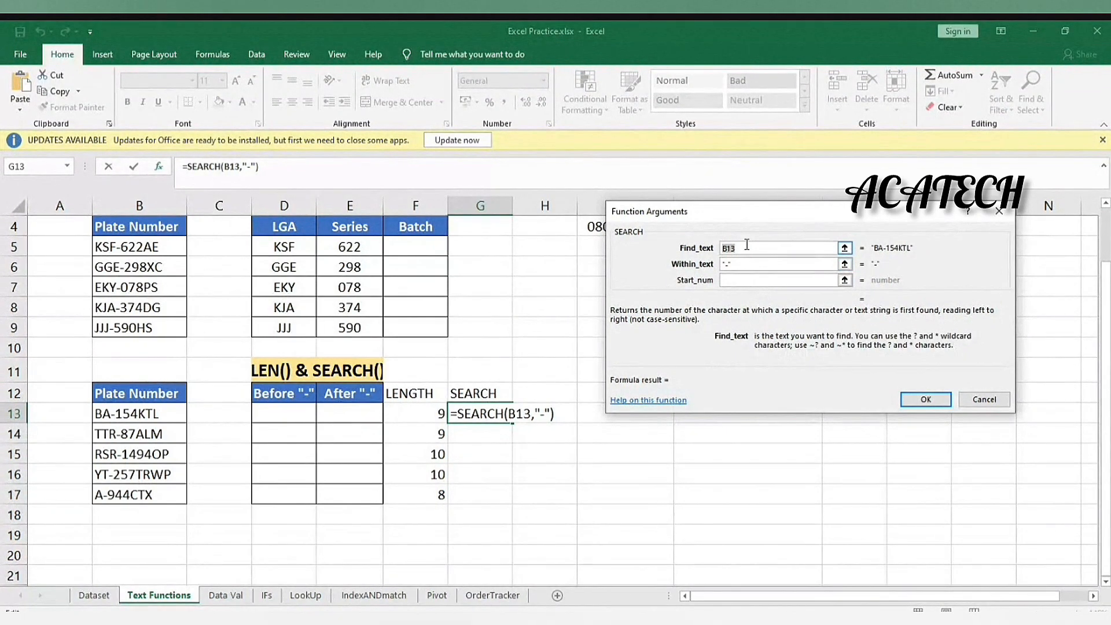
pyautogui.press('BackSpace')
pyautogui.write('"')
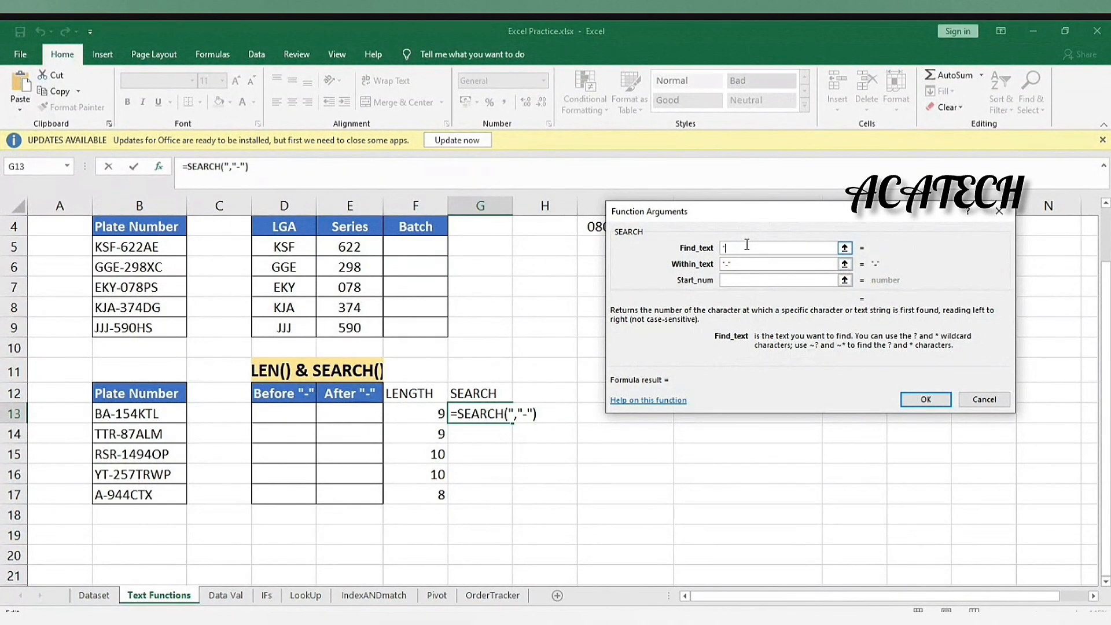
pyautogui.write('=')
pyautogui.press('BackSpace')
pyautogui.write('-"')
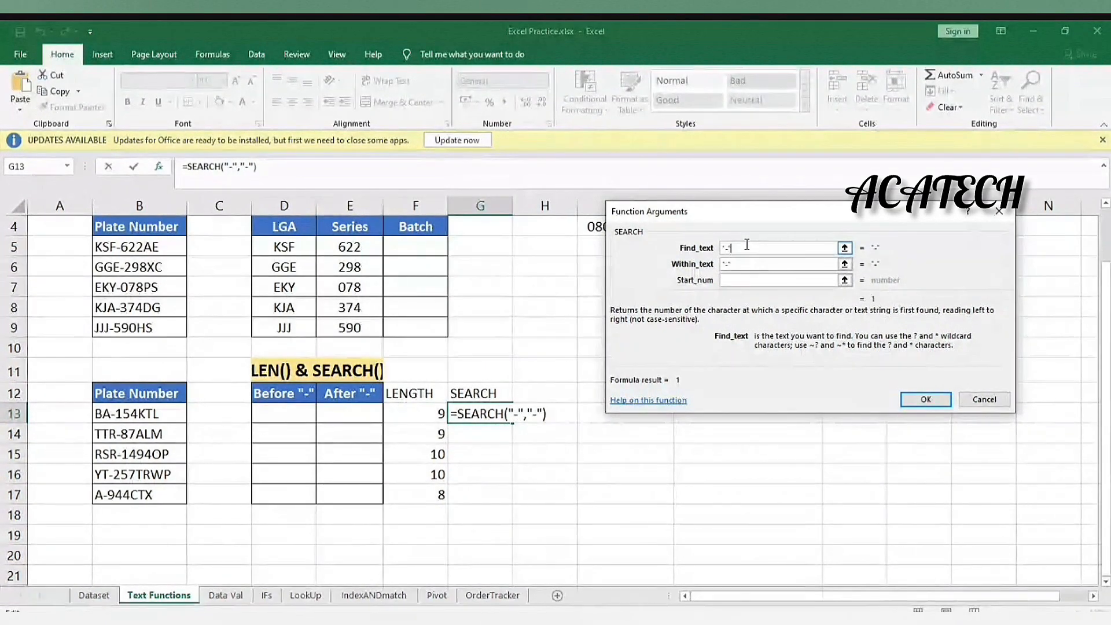
# - Set the SEARCH function's Within_text argument to B13 and apply the corrected formula to G13
pyautogui.click(751, 263)
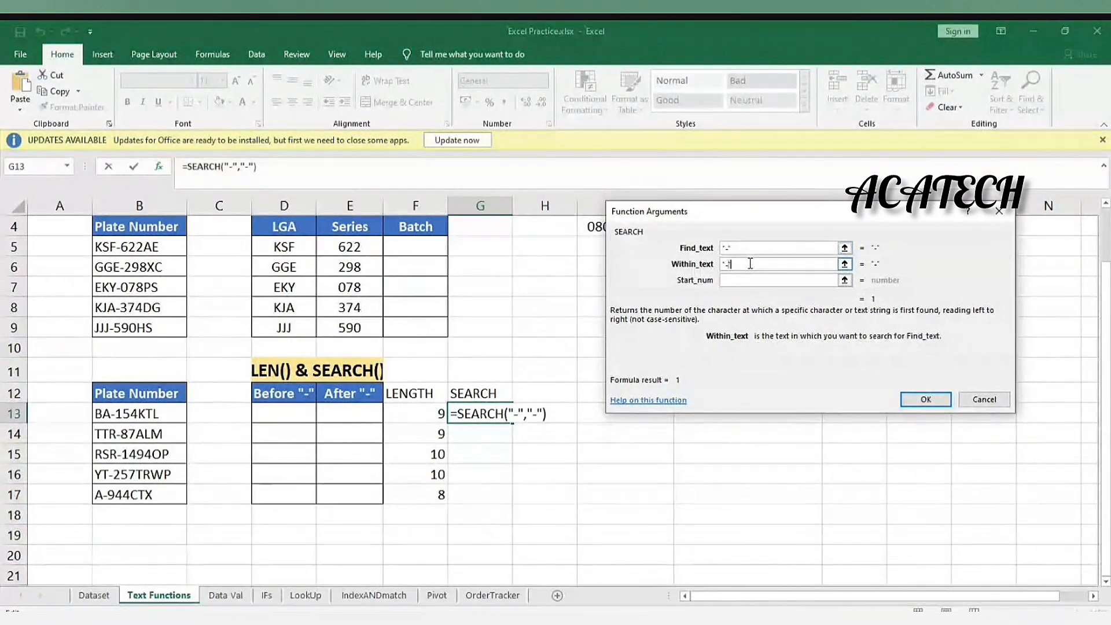
pyautogui.press('BackSpace')
pyautogui.press('BackSpace')
pyautogui.press('BackSpace')
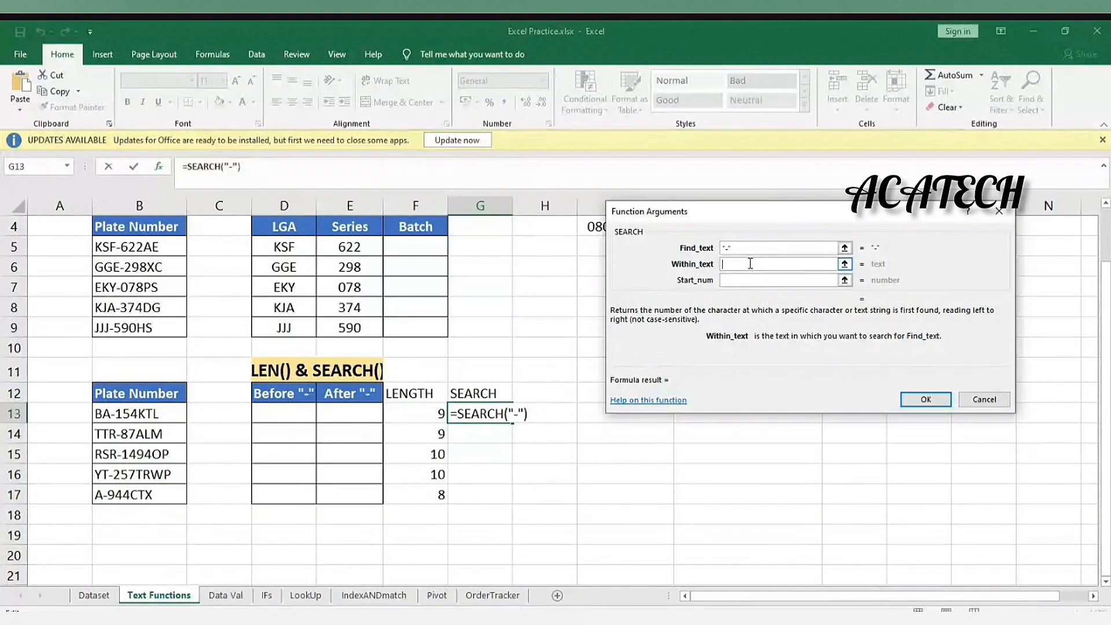
pyautogui.click(125, 415)
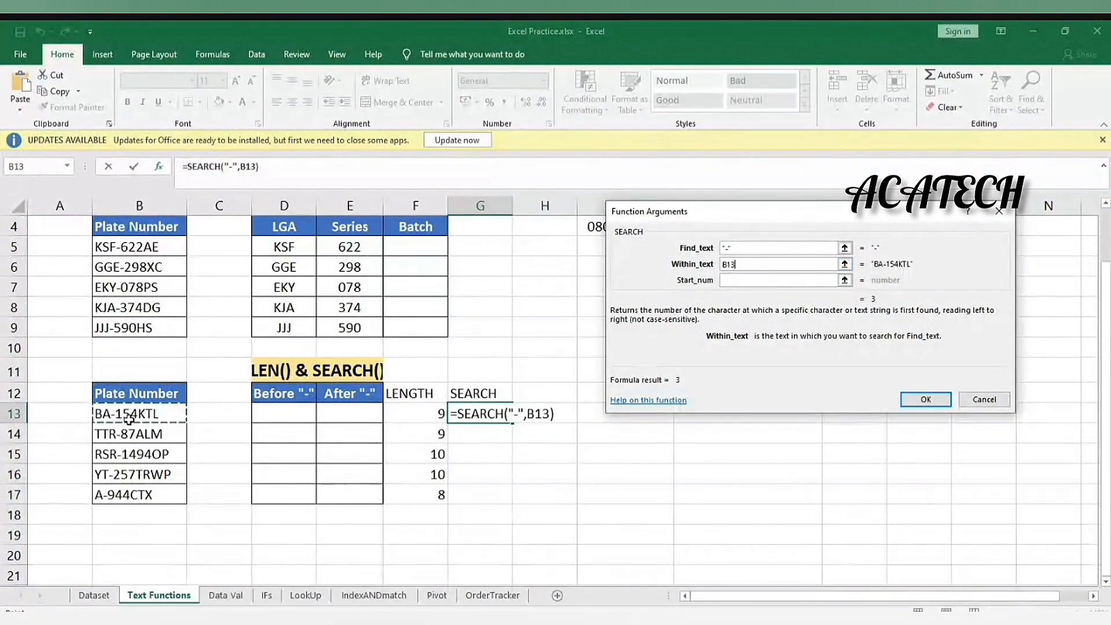
pyautogui.click(914, 401)
pyautogui.click(496, 442)
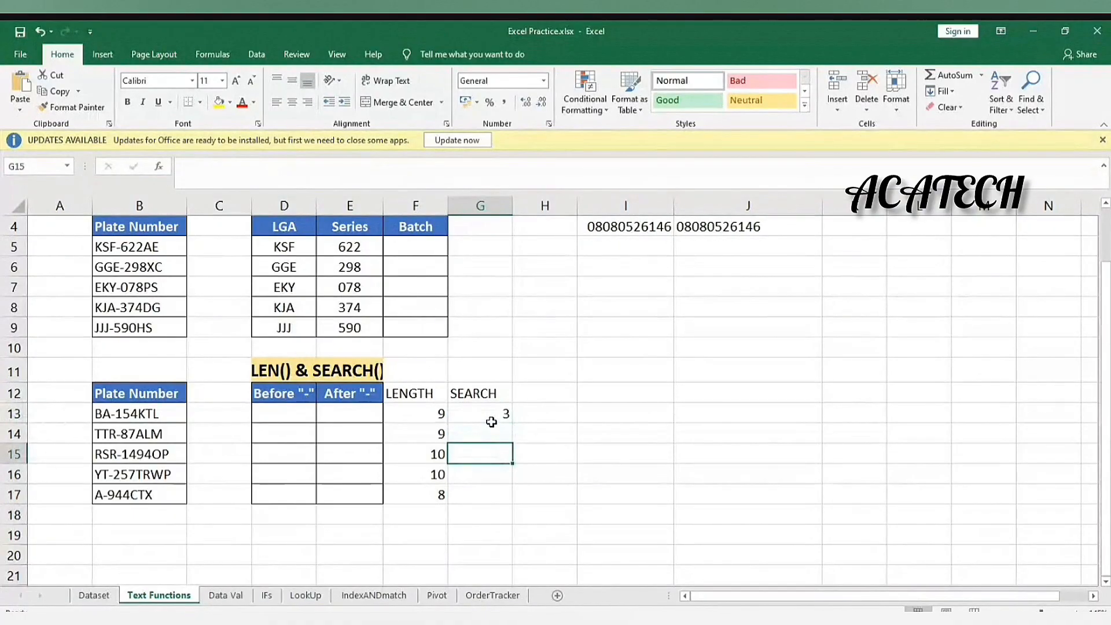
# - Fill the SEARCH formula from G13 down through G17
pyautogui.click(492, 420)
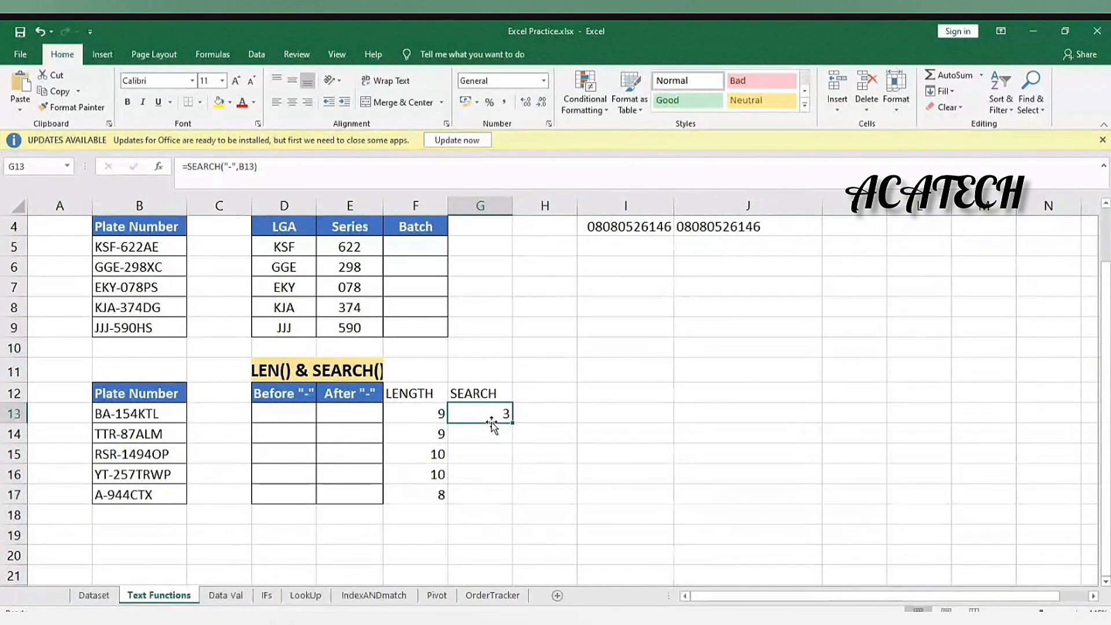
pyautogui.moveTo(508, 425); pyautogui.dragTo(502, 505)
pyautogui.click(598, 472)
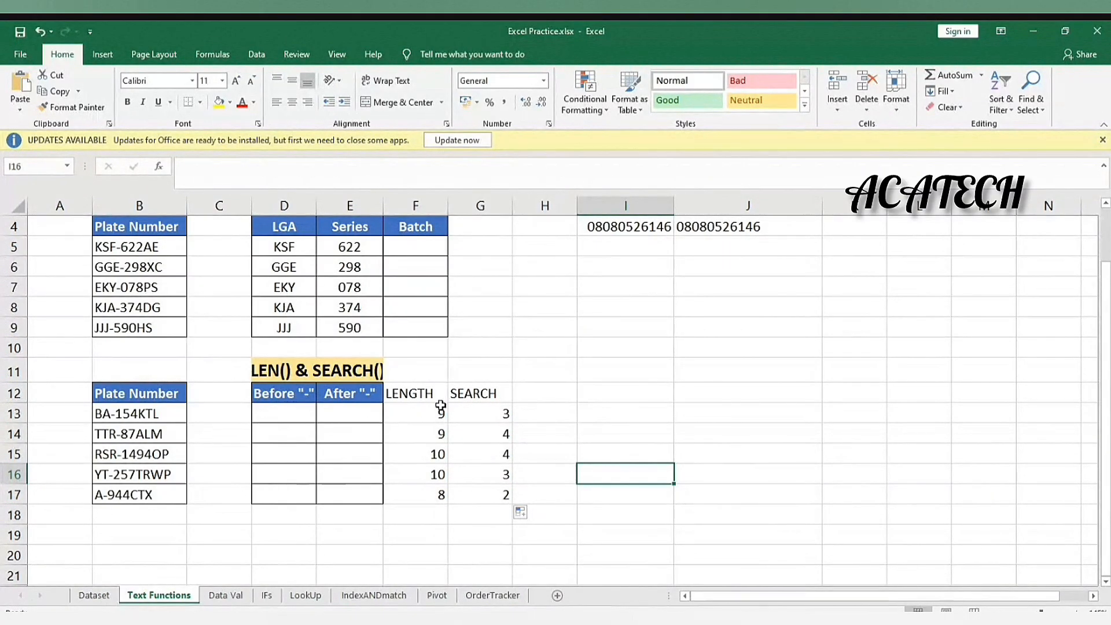
pyautogui.click(469, 410)
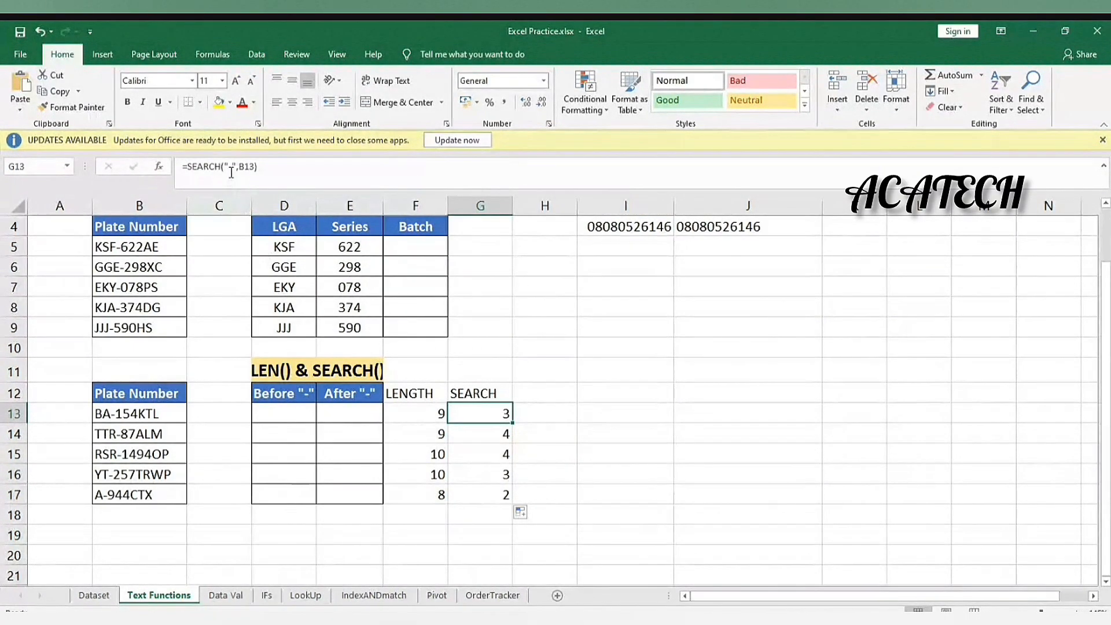
pyautogui.click(538, 446)
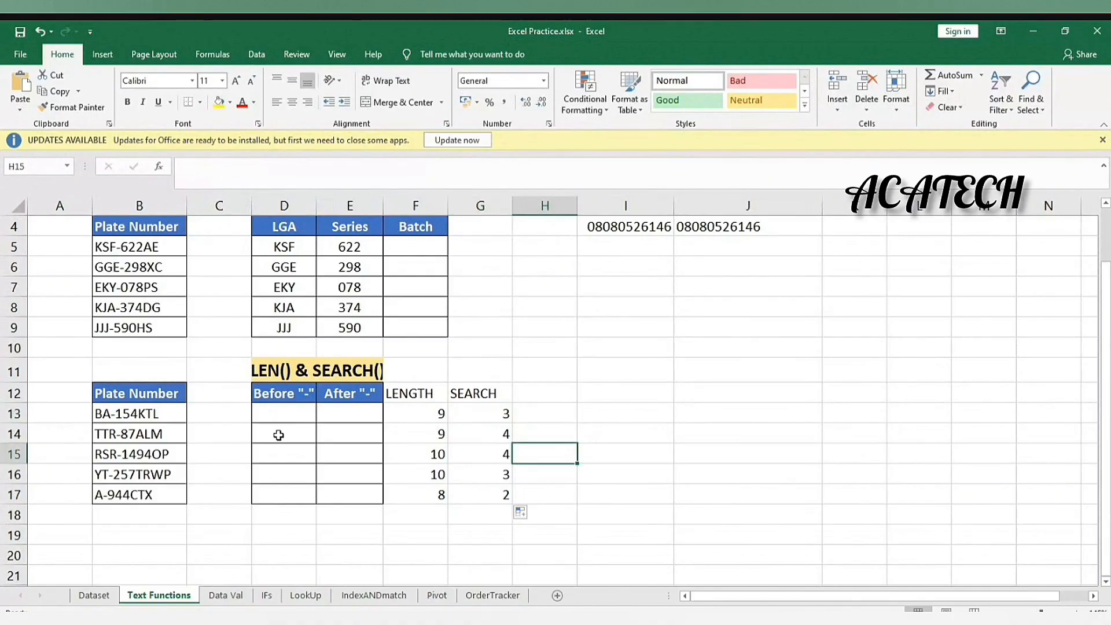
pyautogui.click(520, 415)
pyautogui.click(493, 411)
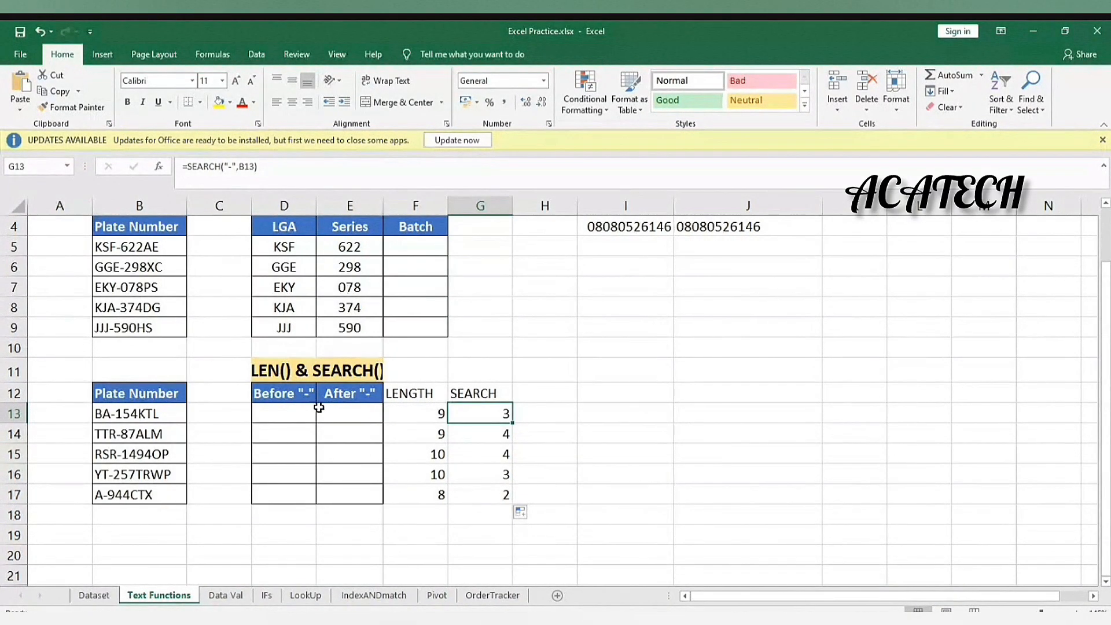
# - Start a LEFT formula in D13 under the Before "-" header with B13 as its text argument
pyautogui.click(272, 412)
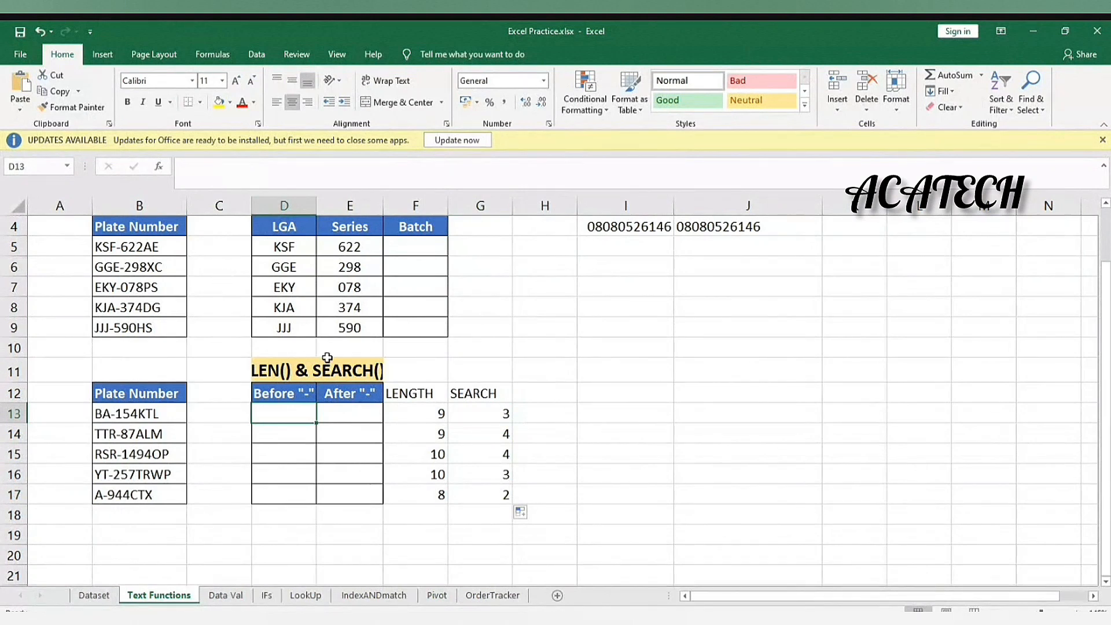
pyautogui.write('=')
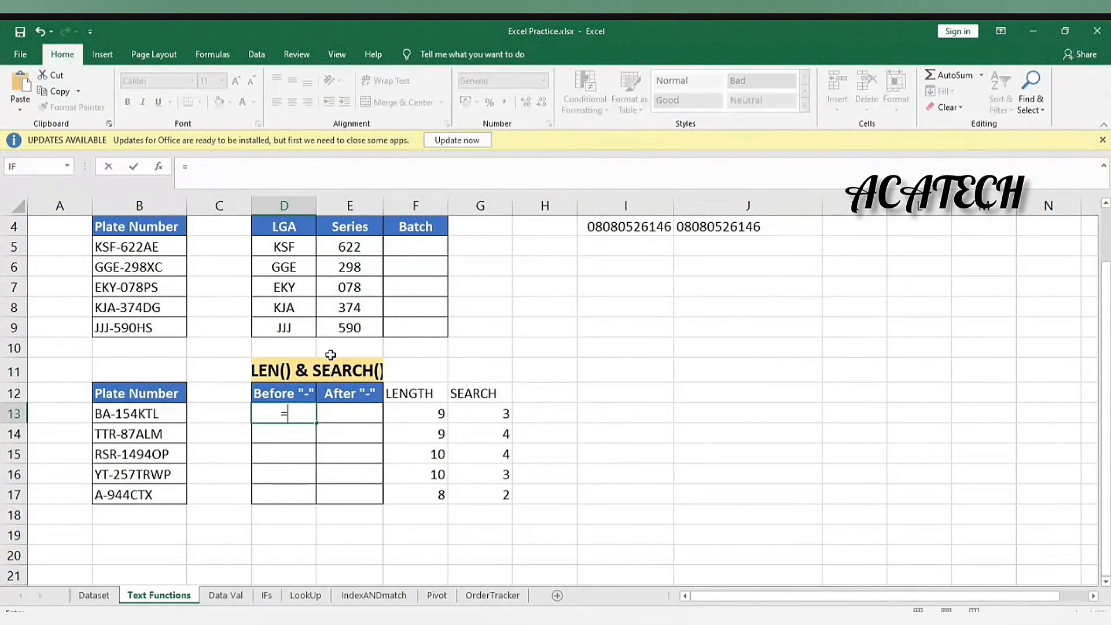
pyautogui.write('LE')
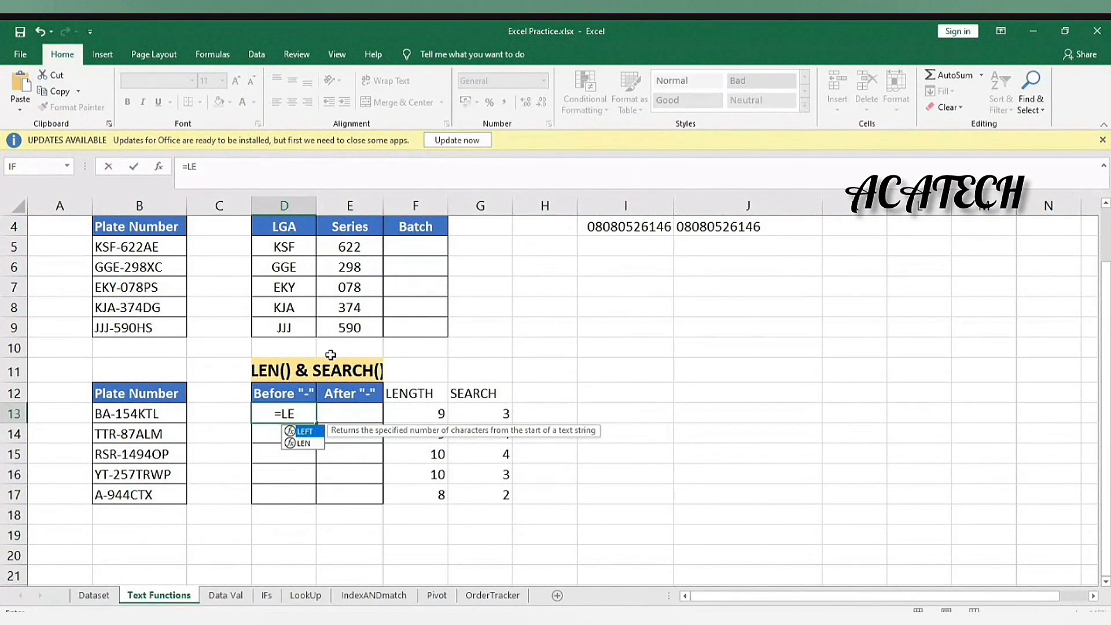
pyautogui.press('Tab')
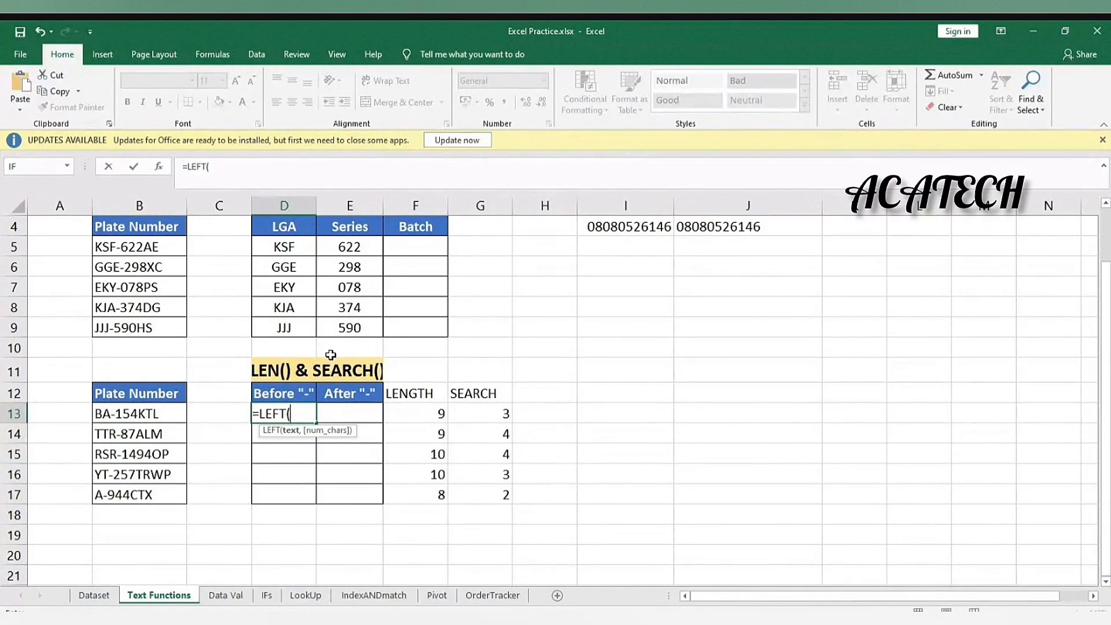
pyautogui.click(154, 414)
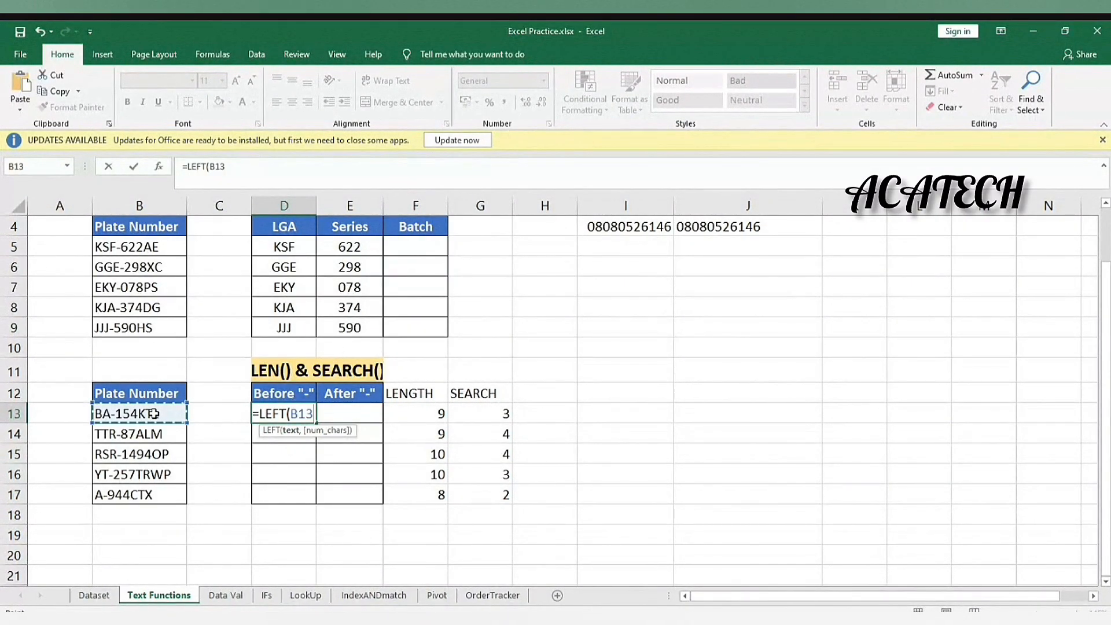
pyautogui.write(',')
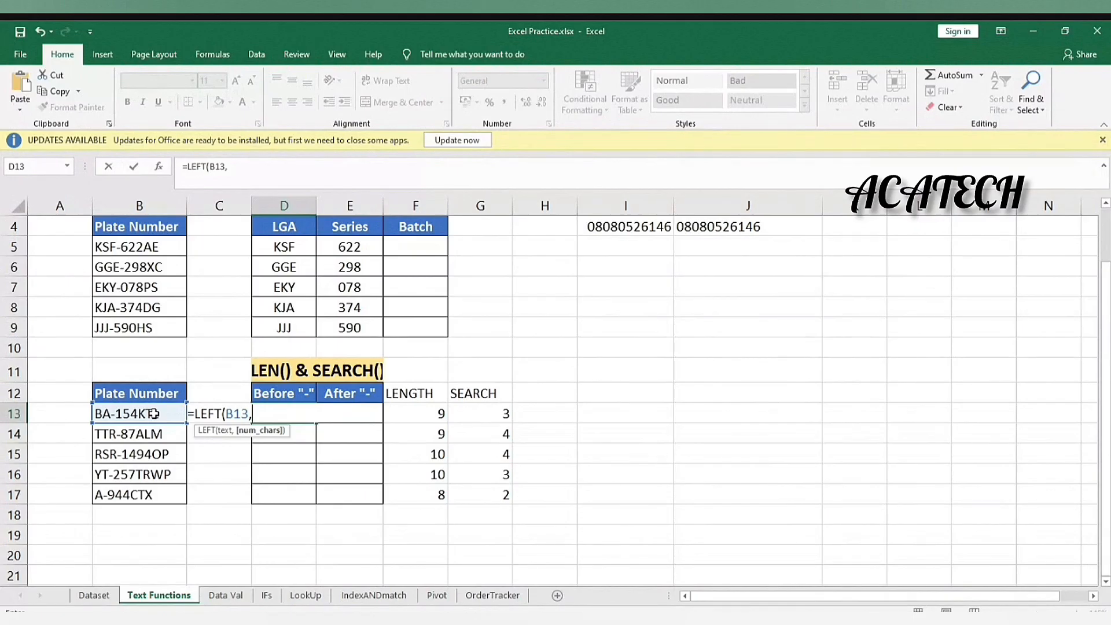
# - Nest SEARCH("-",B13) as the number-of-characters argument of the LEFT formula in D13
pyautogui.click(287, 171)
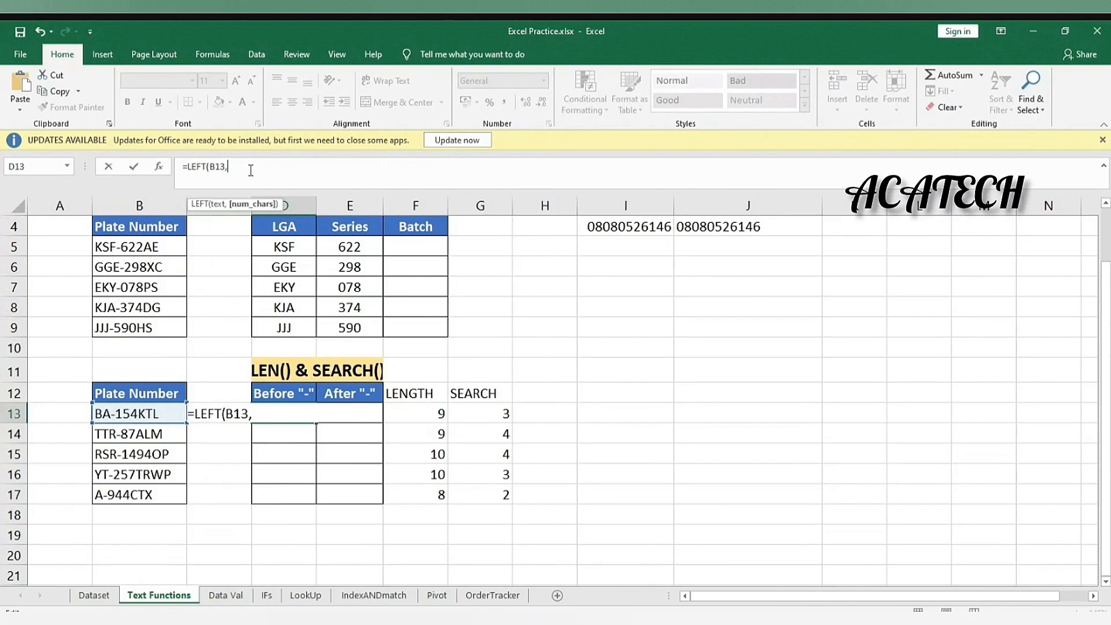
pyautogui.write('SE')
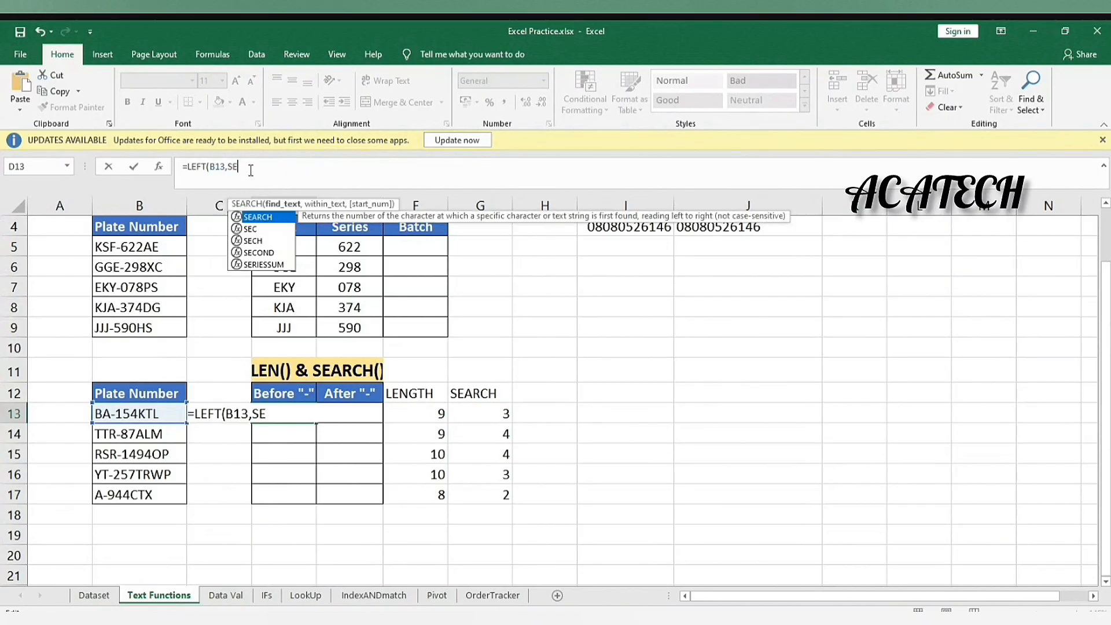
pyautogui.press('Tab')
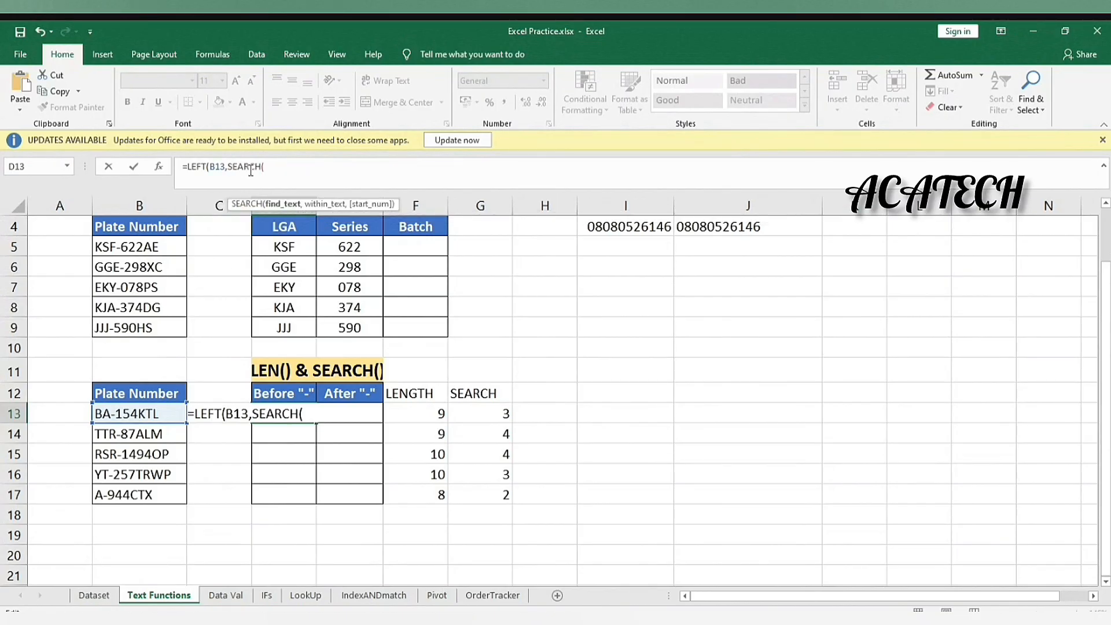
pyautogui.write('"-",')
pyautogui.click(132, 411)
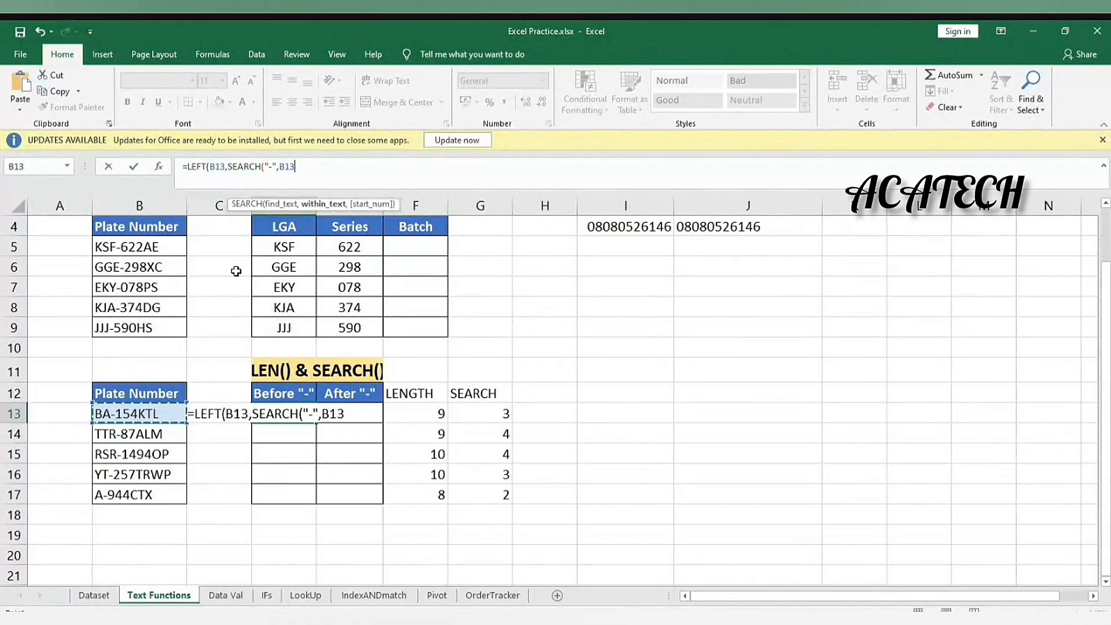
pyautogui.write(')')
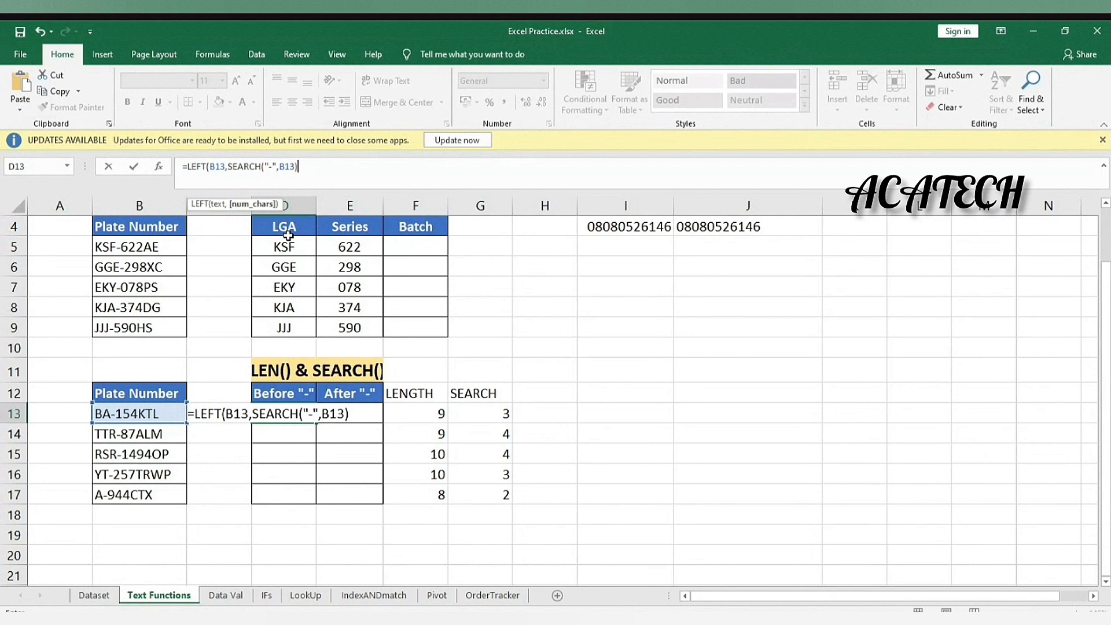
# - Complete D13 with the formula =LEFT(B13,SEARCH("-",B13)) and select the cell again
pyautogui.doubleClick(236, 170)
pyautogui.click(231, 167)
pyautogui.moveTo(227, 169); pyautogui.dragTo(295, 167)
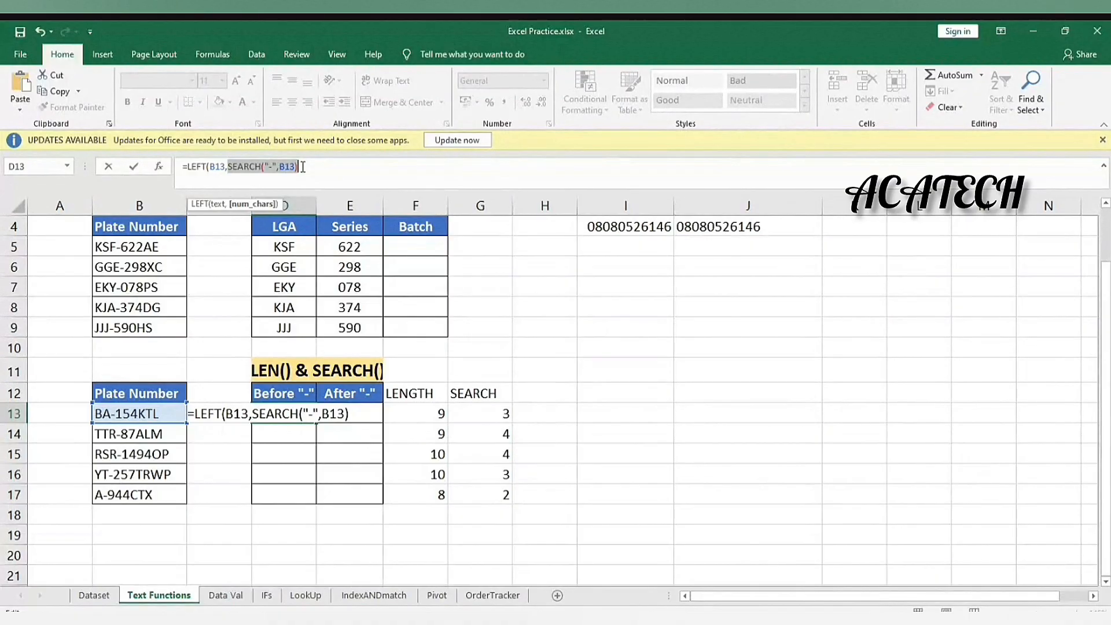
pyautogui.click(303, 167)
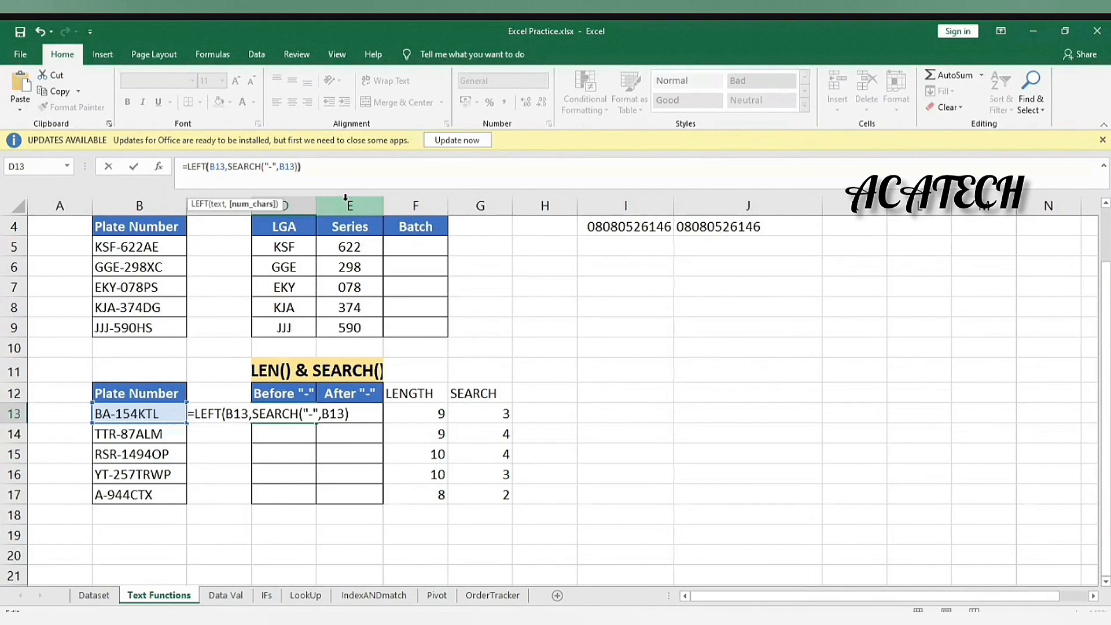
pyautogui.write(')')
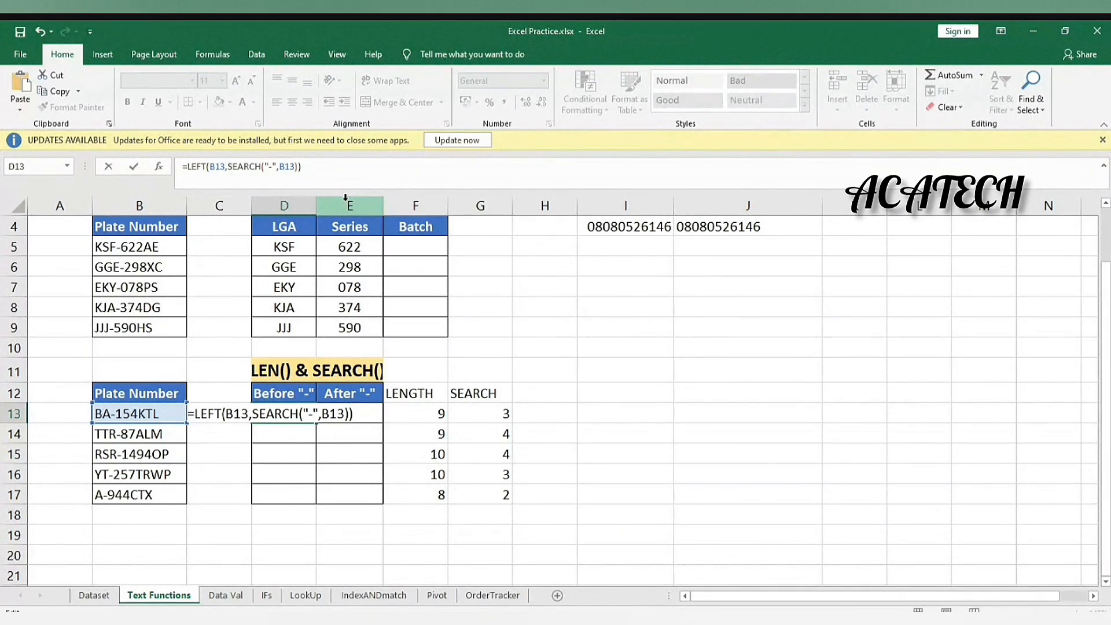
pyautogui.press('Return')
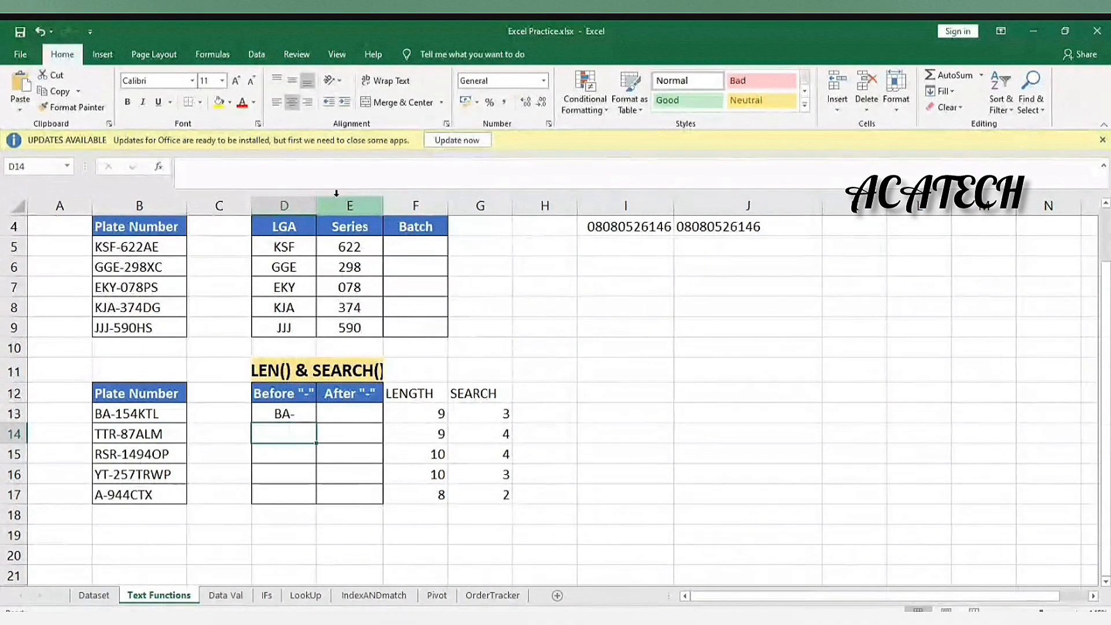
pyautogui.click(290, 414)
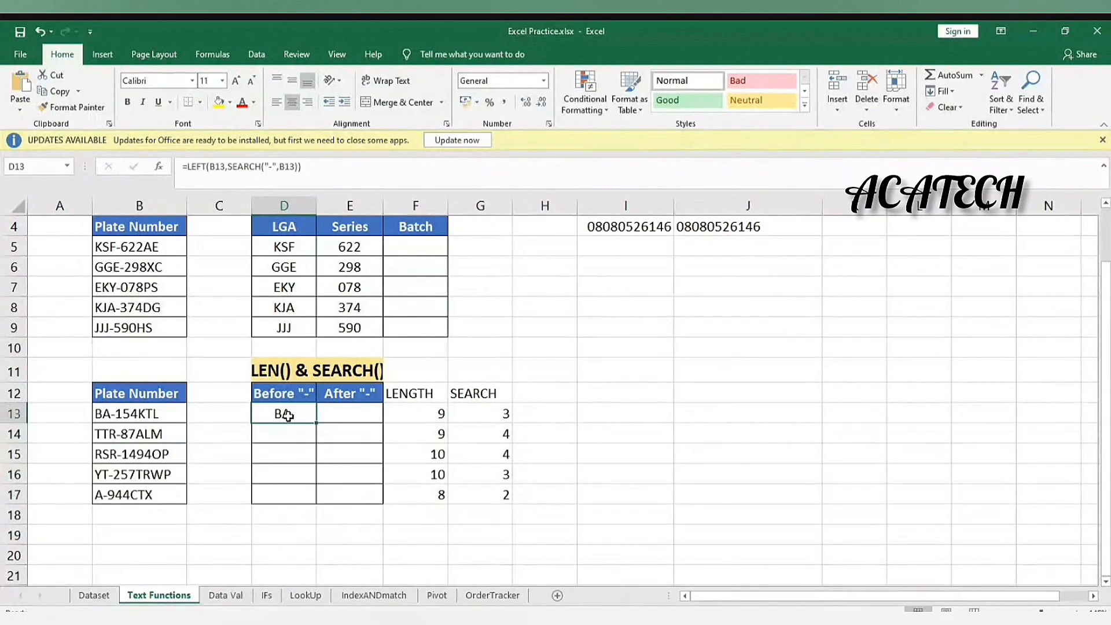
# - Correct D13 to =LEFT(B13,SEARCH("-",B13)-1) and fill the formula down through D17
pyautogui.click(300, 167)
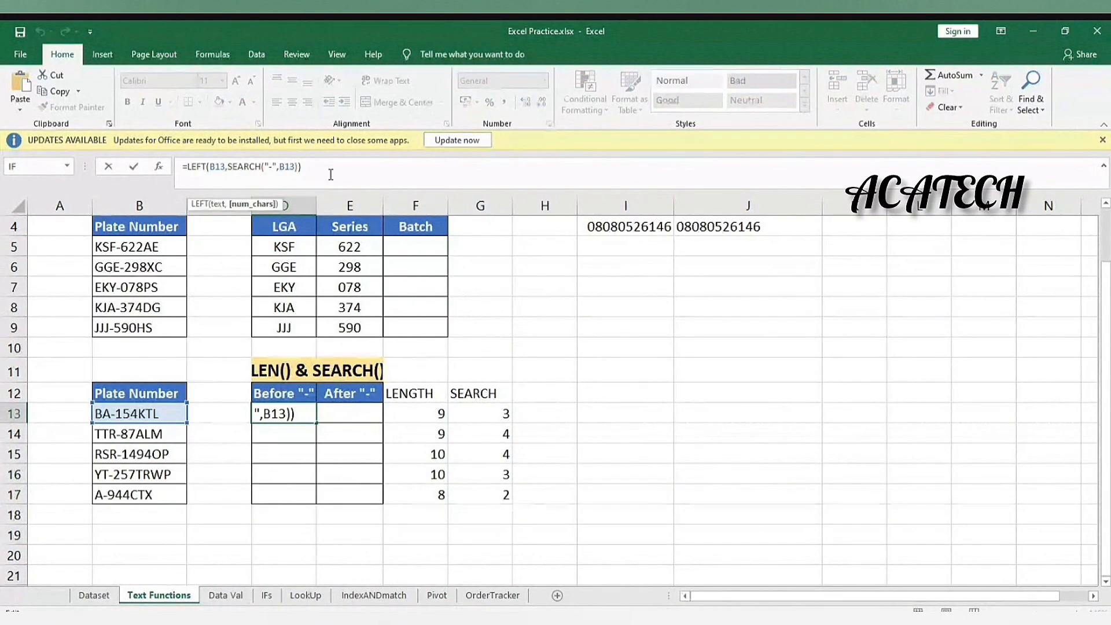
pyautogui.write('-1')
pyautogui.press('Return')
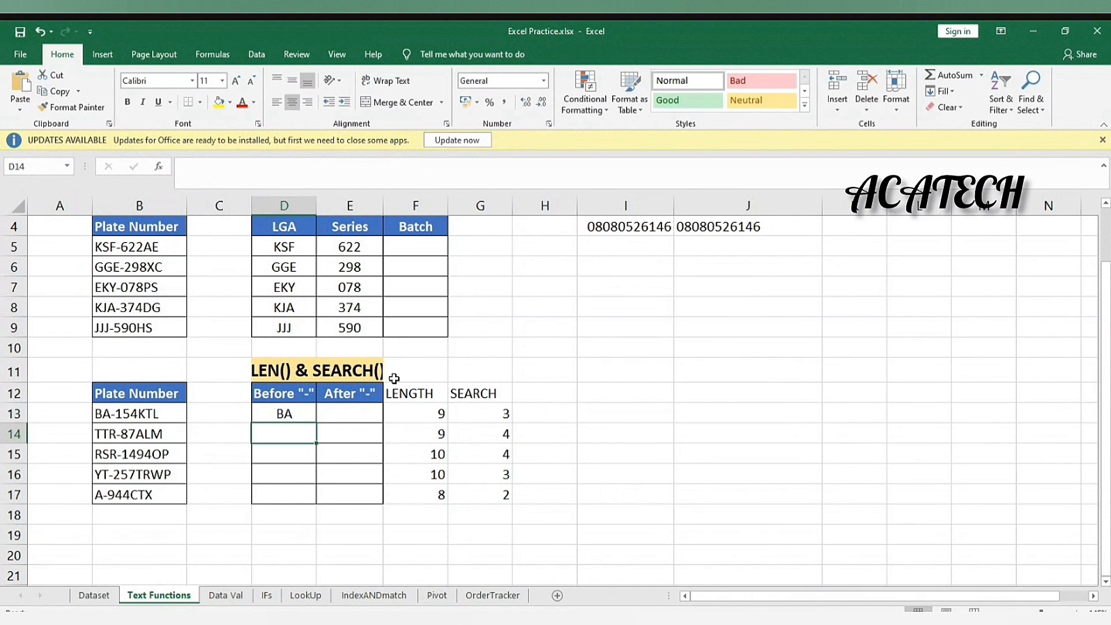
pyautogui.click(304, 414)
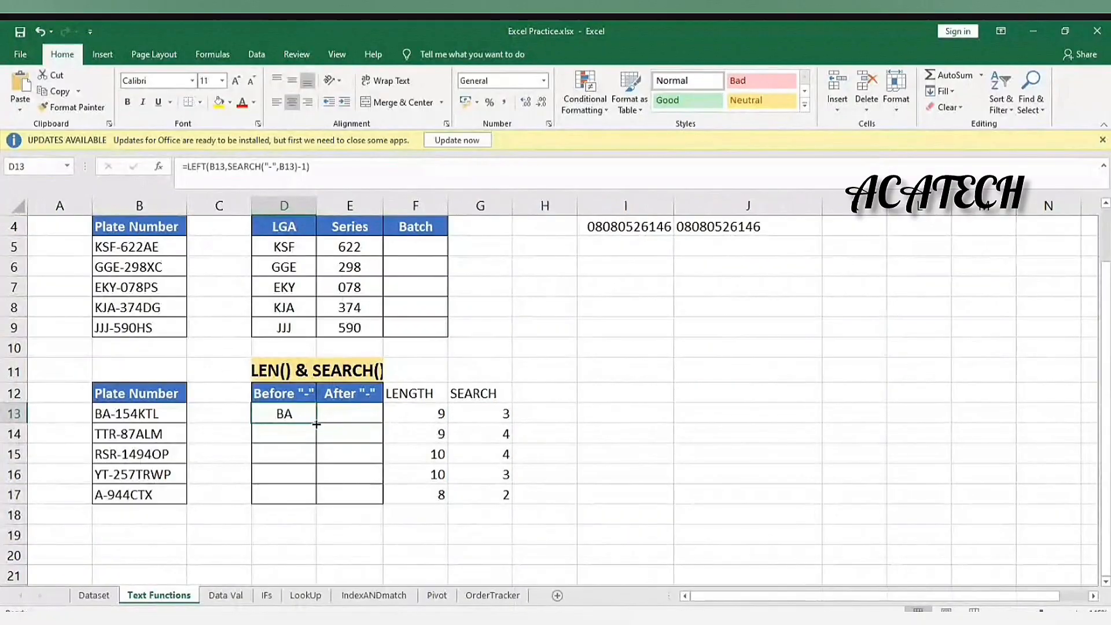
pyautogui.moveTo(314, 430); pyautogui.dragTo(317, 497)
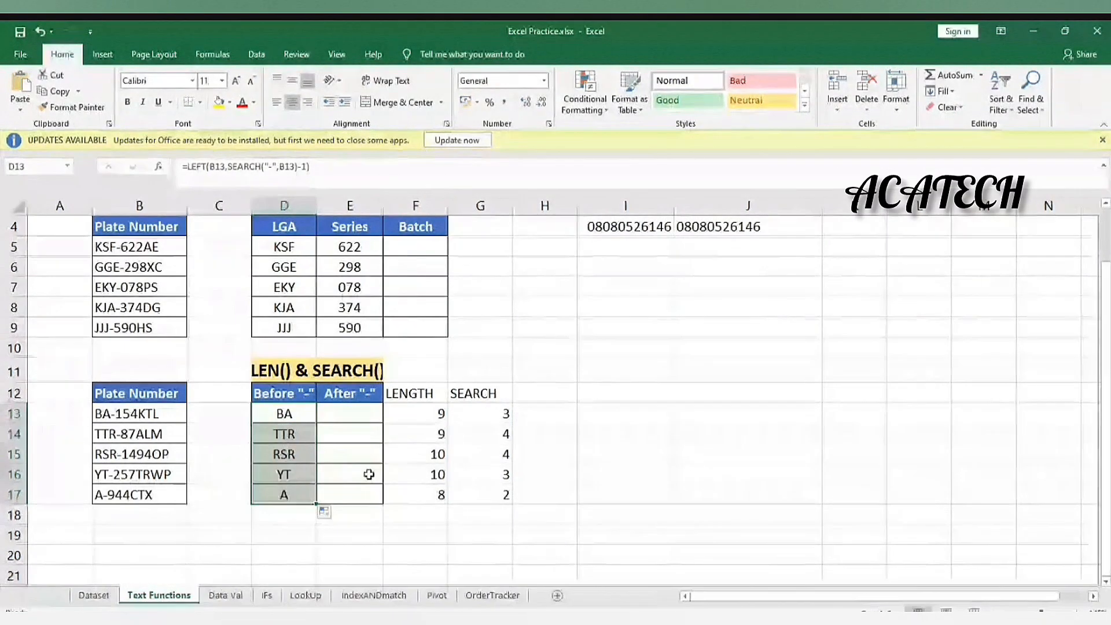
# - Start a RIGHT formula in E13 under the After "-" header with B13 as its text argument
pyautogui.click(350, 413)
pyautogui.click(439, 179)
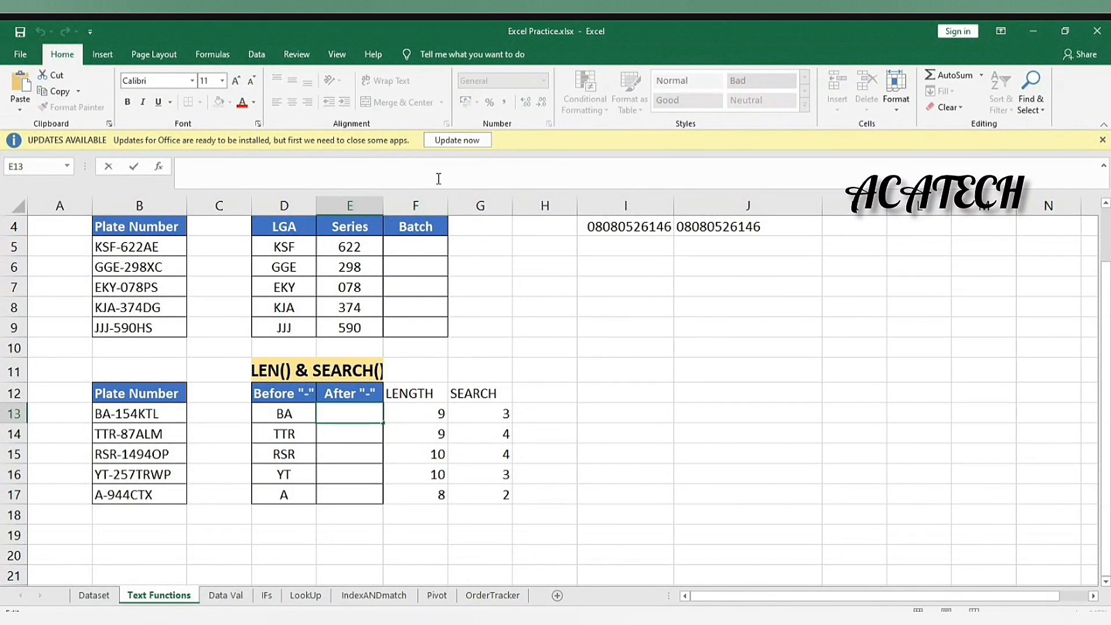
pyautogui.write('=RI')
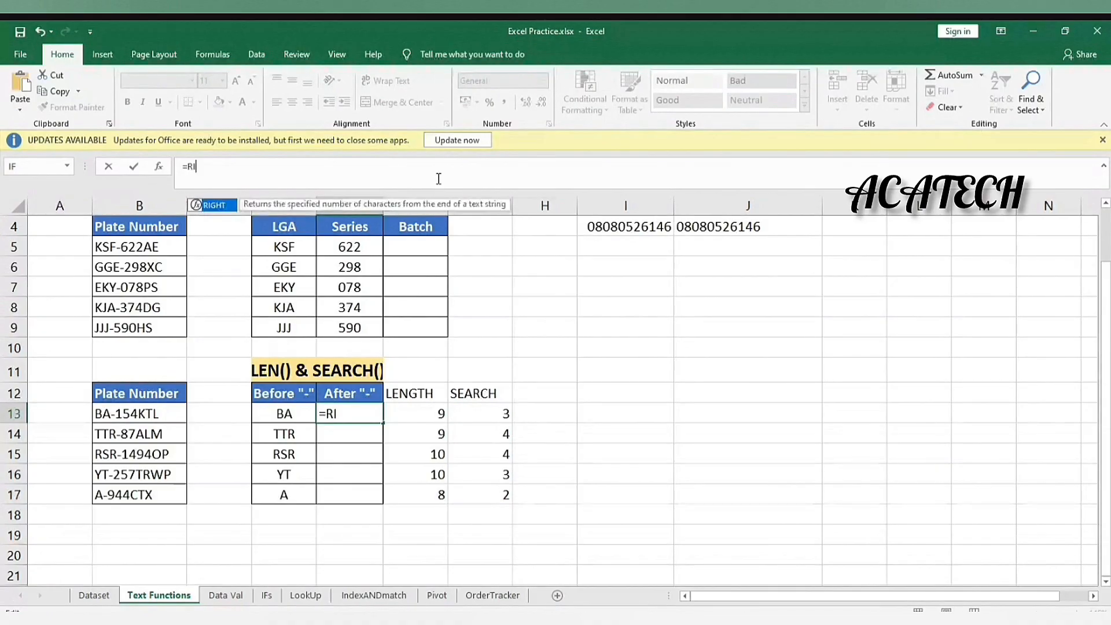
pyautogui.press('Tab')
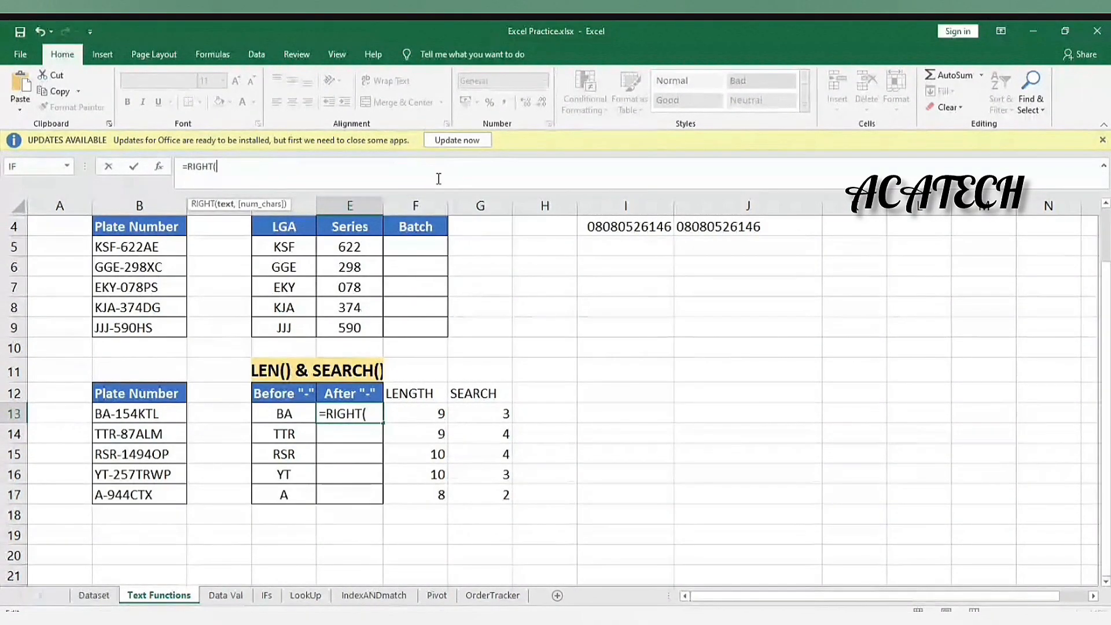
pyautogui.click(163, 413)
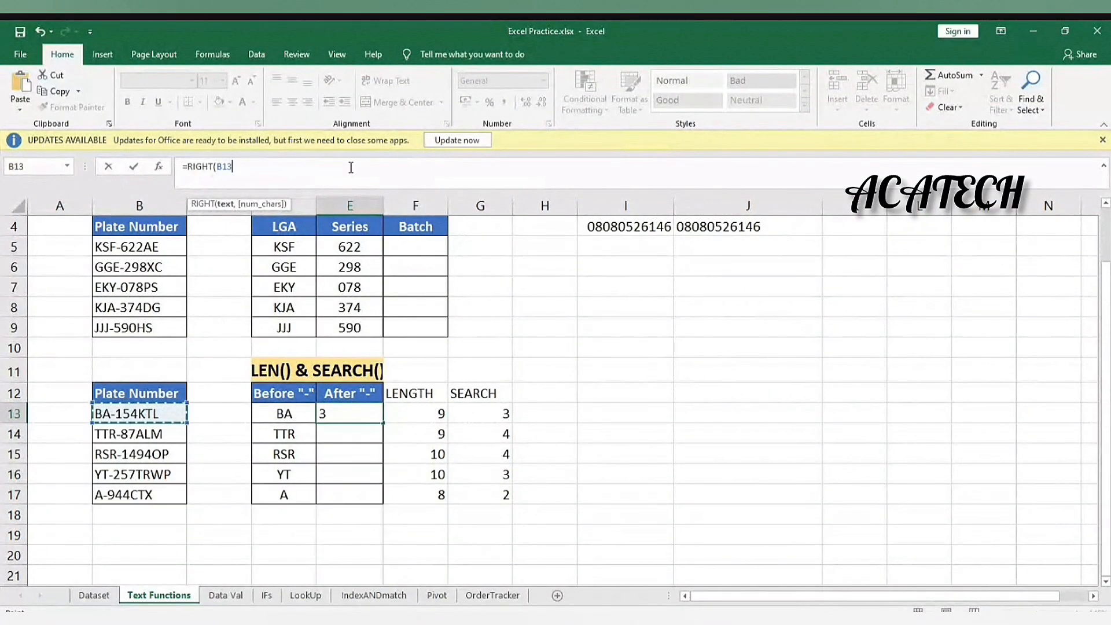
pyautogui.write(',')
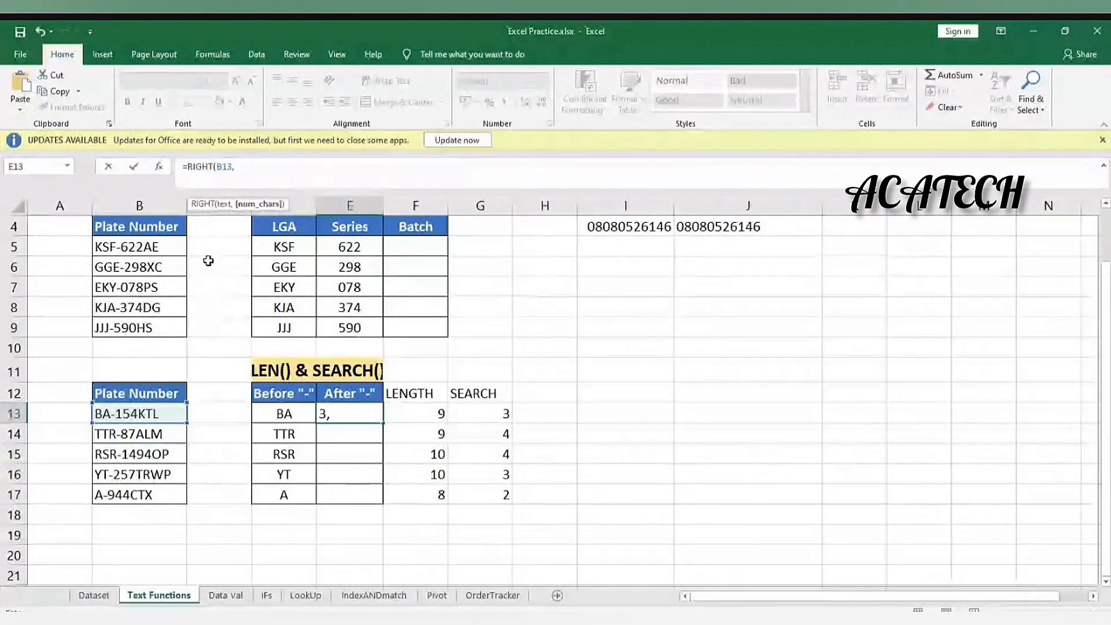
# - Add LEN(B13) as the beginning of the number-of-characters argument in E13's RIGHT formula
pyautogui.click(258, 169)
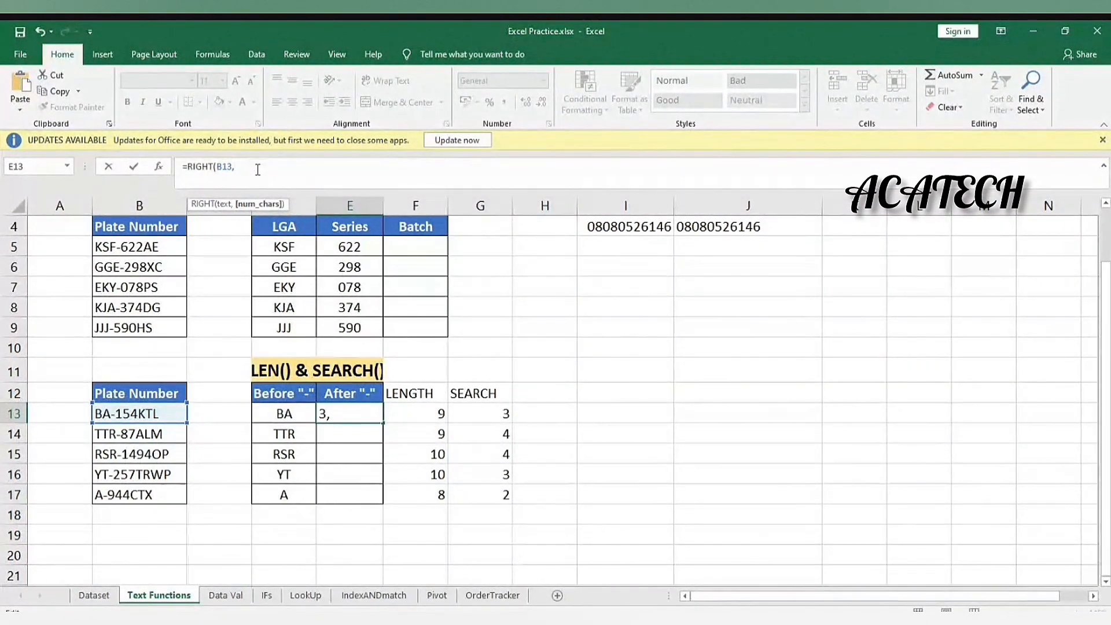
pyautogui.write('LE')
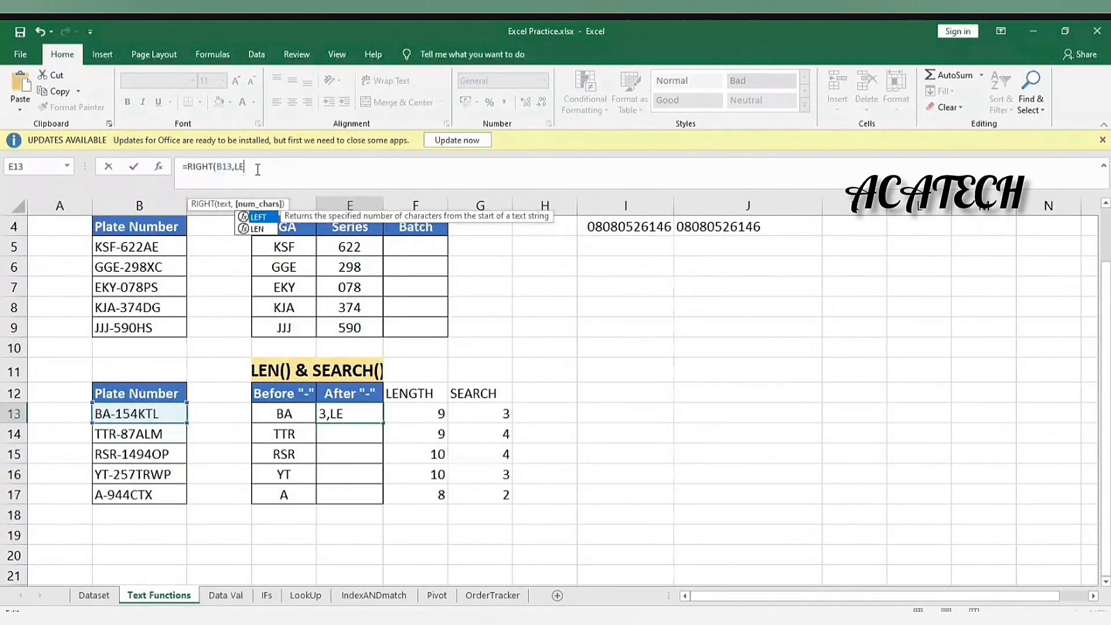
pyautogui.write('N(')
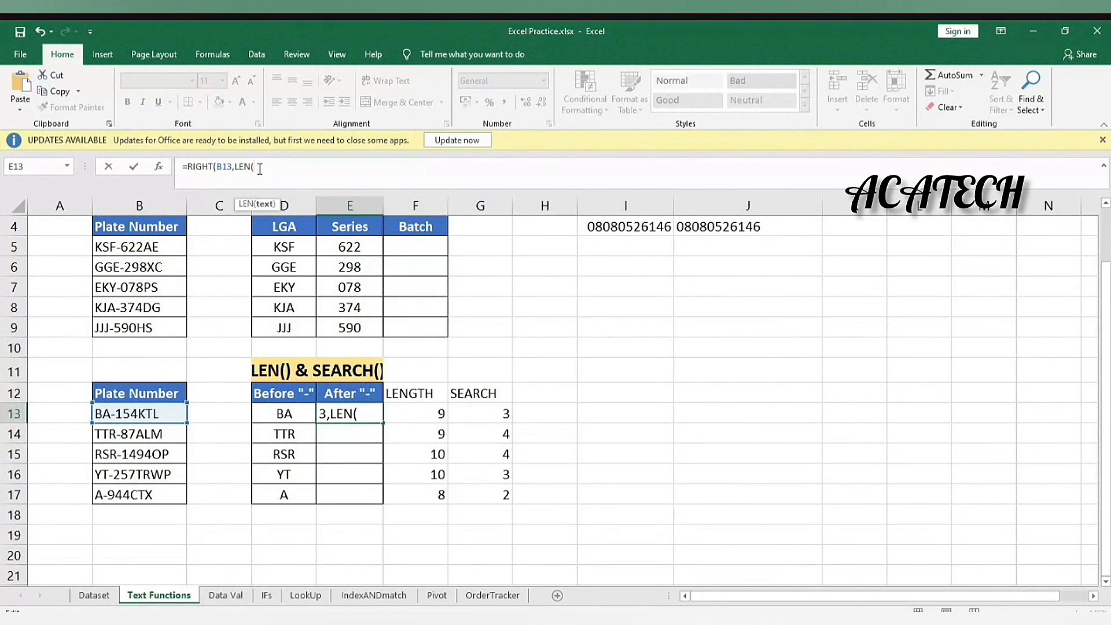
pyautogui.click(142, 415)
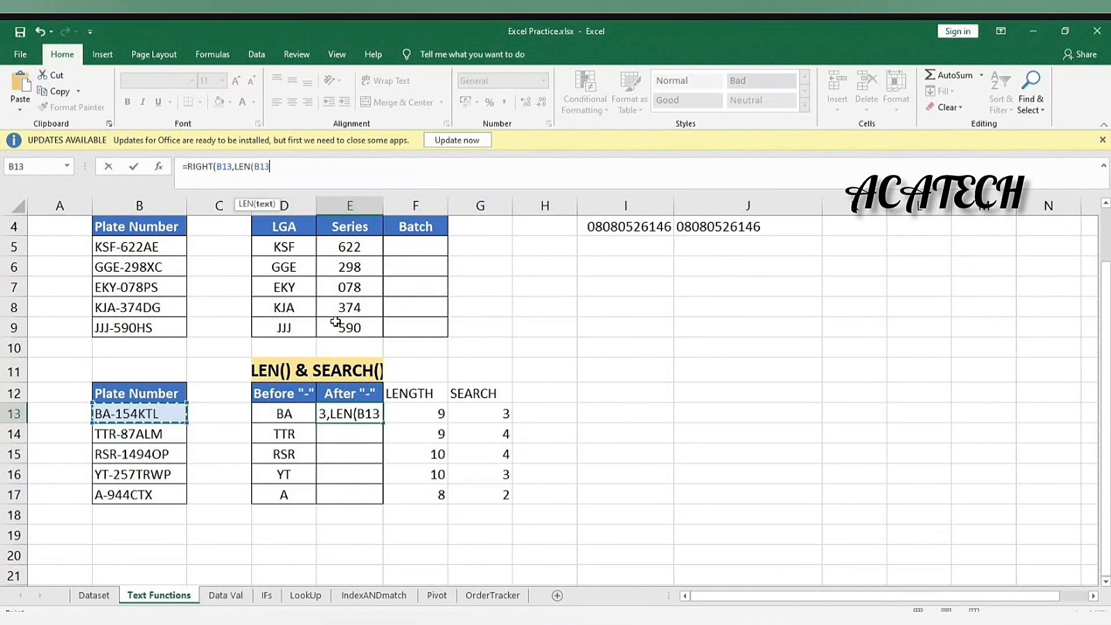
pyautogui.write(')')
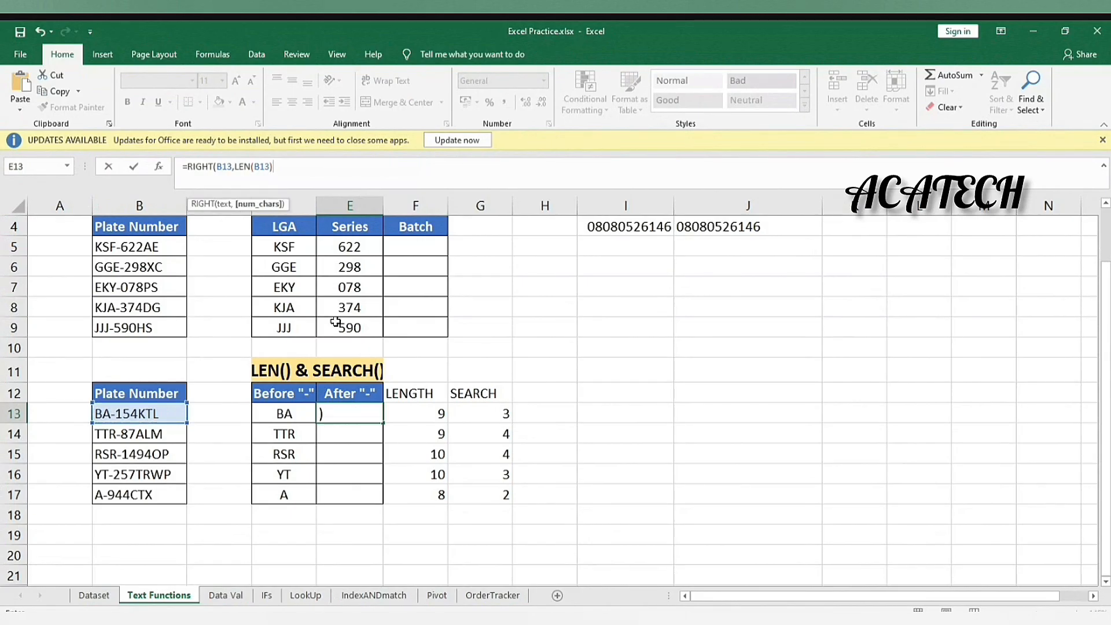
# - Subtract SEARCH("-",B13) from the length in E13 and accept the corrected formula =RIGHT(B13,LEN(B13)-SEARCH("-",B13))
pyautogui.write('-SEARCH(')
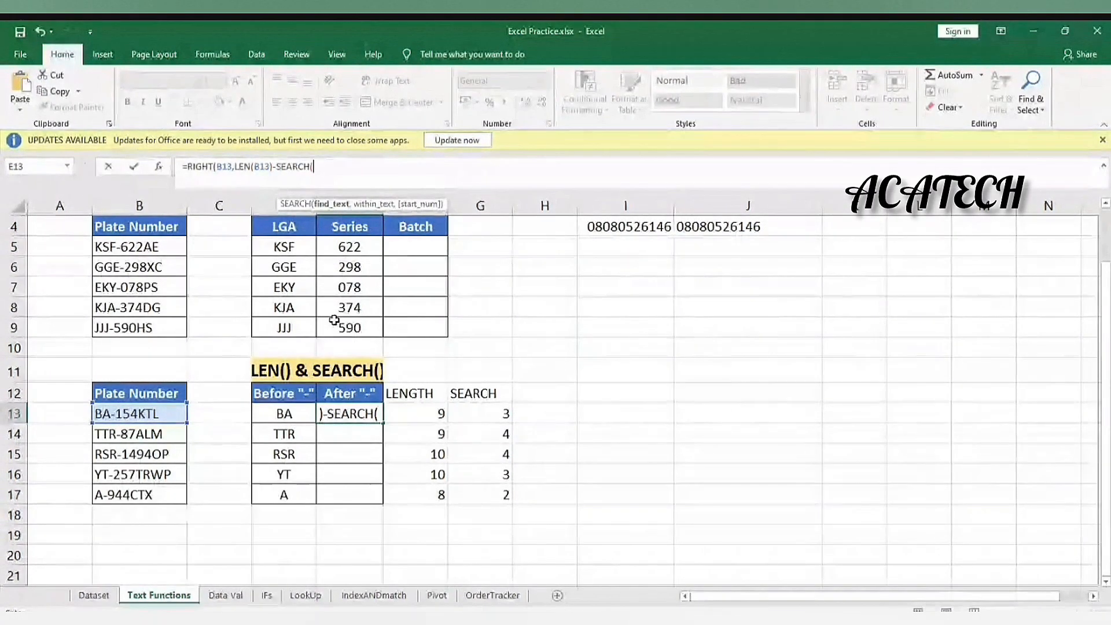
pyautogui.write('"-')
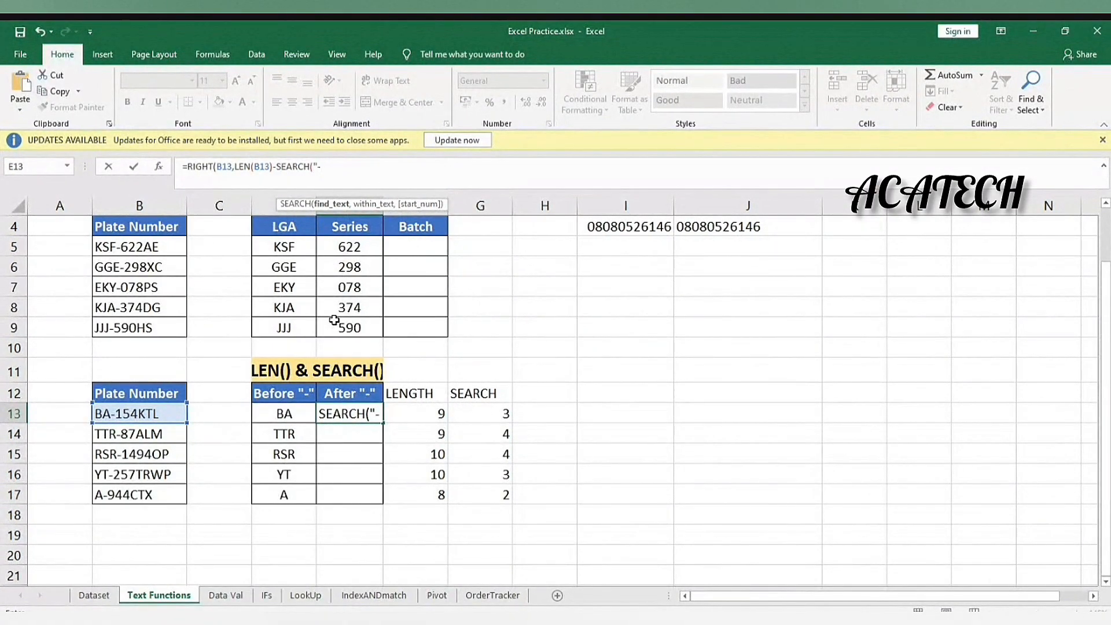
pyautogui.write('",')
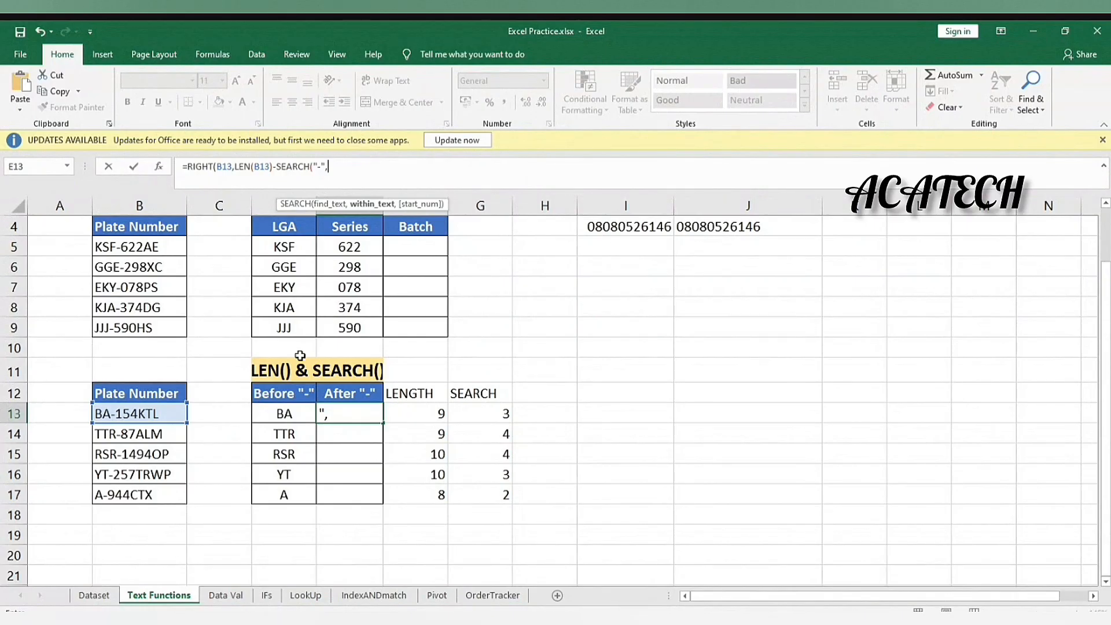
pyautogui.click(143, 416)
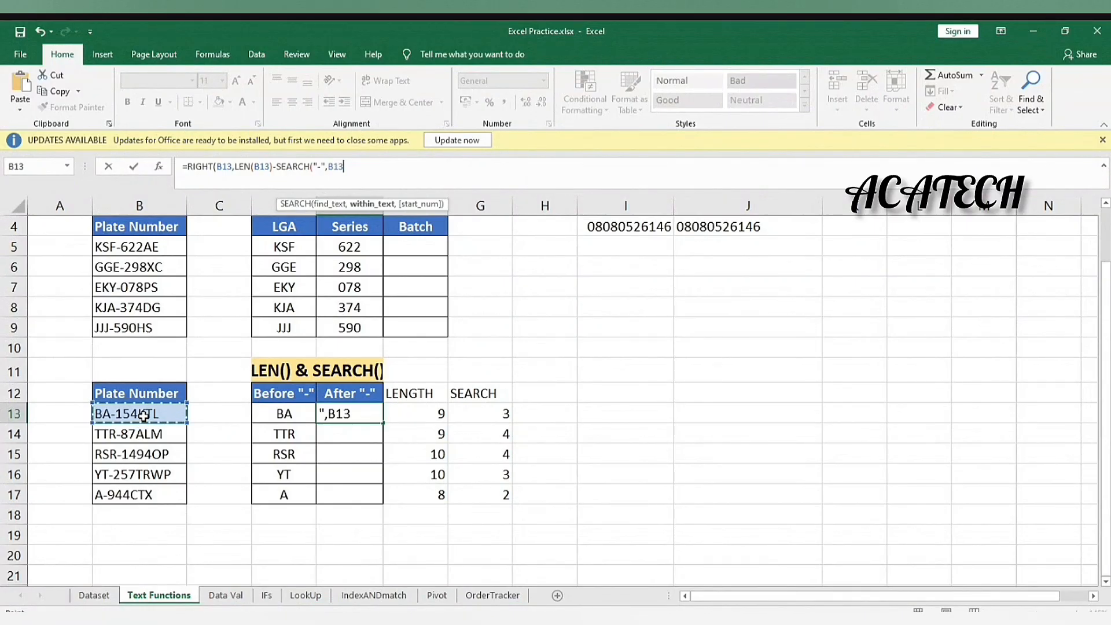
pyautogui.write(')')
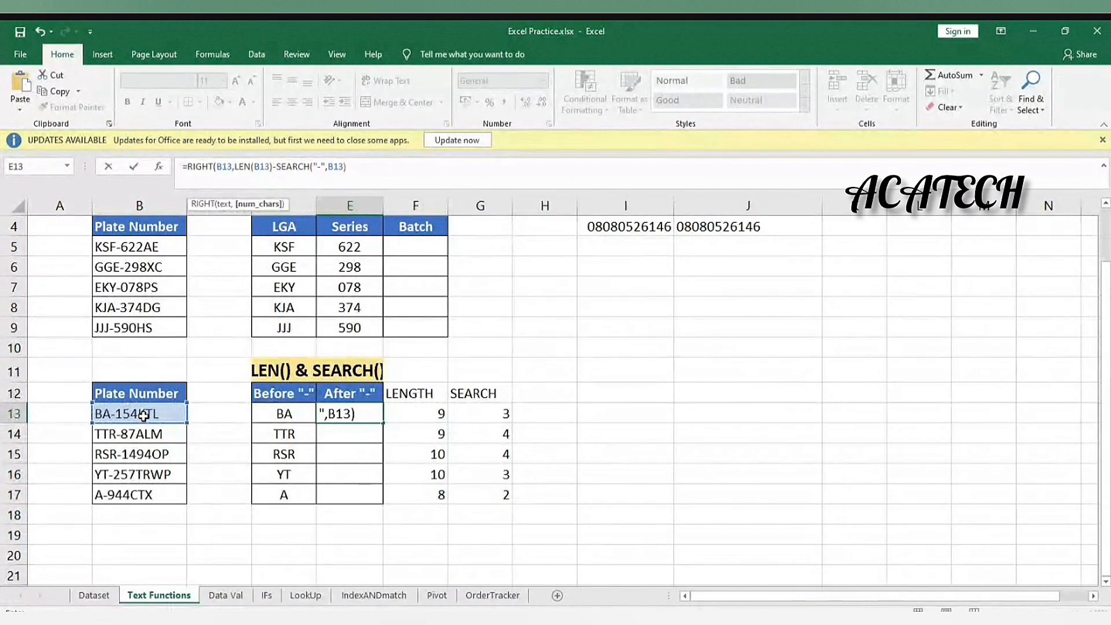
pyautogui.press('Return')
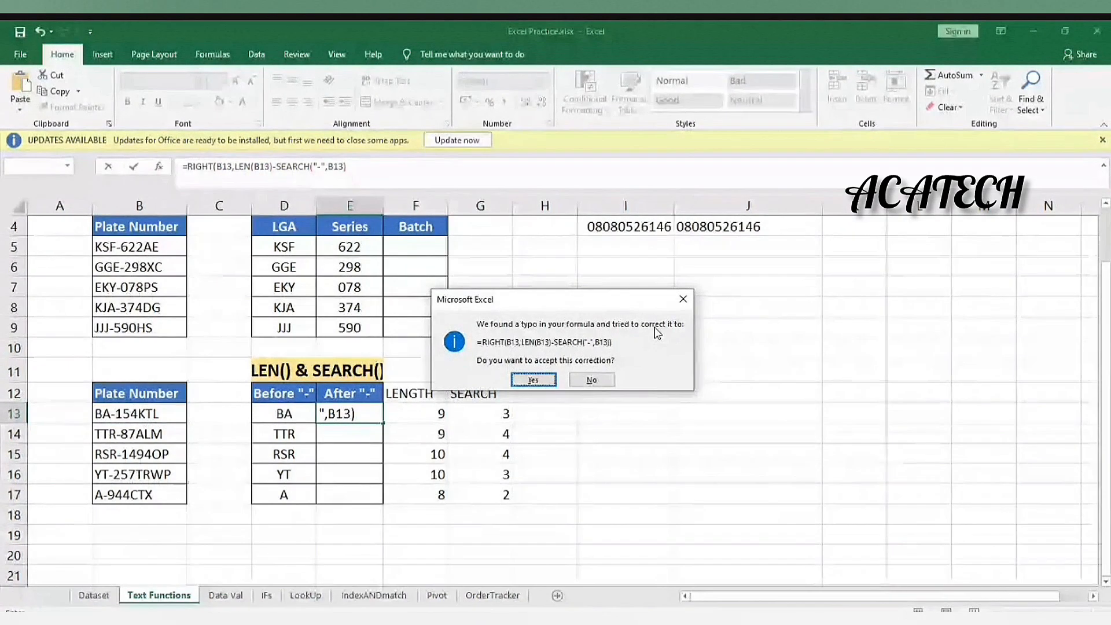
pyautogui.click(534, 380)
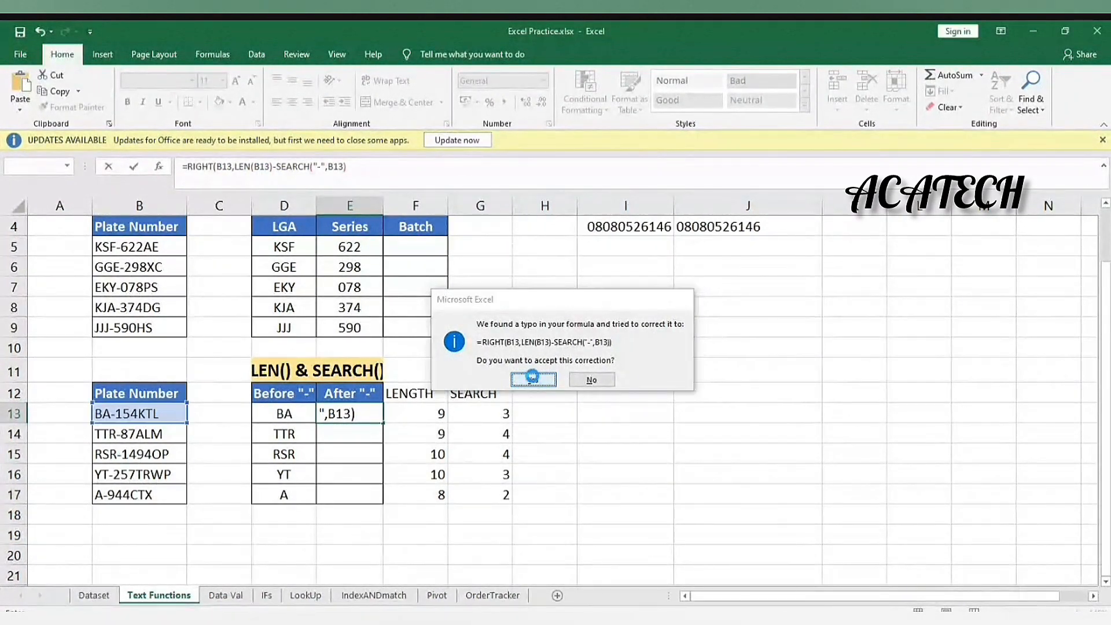
# - Fill the RIGHT formula from E13 down through E17 and deselect the range
pyautogui.click(361, 414)
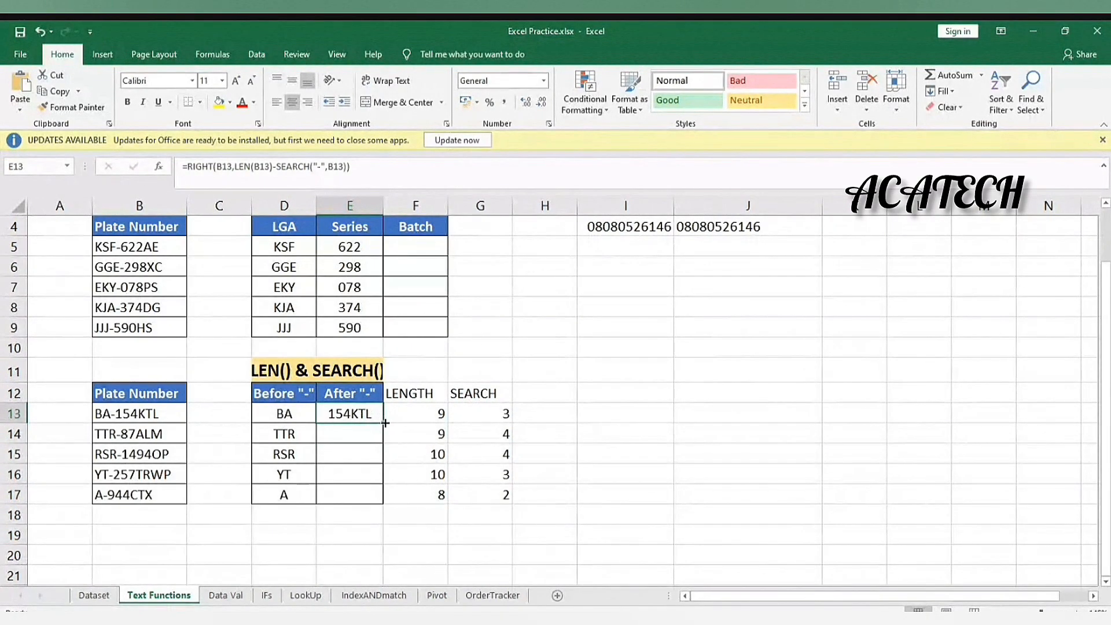
pyautogui.moveTo(385, 423); pyautogui.dragTo(362, 496)
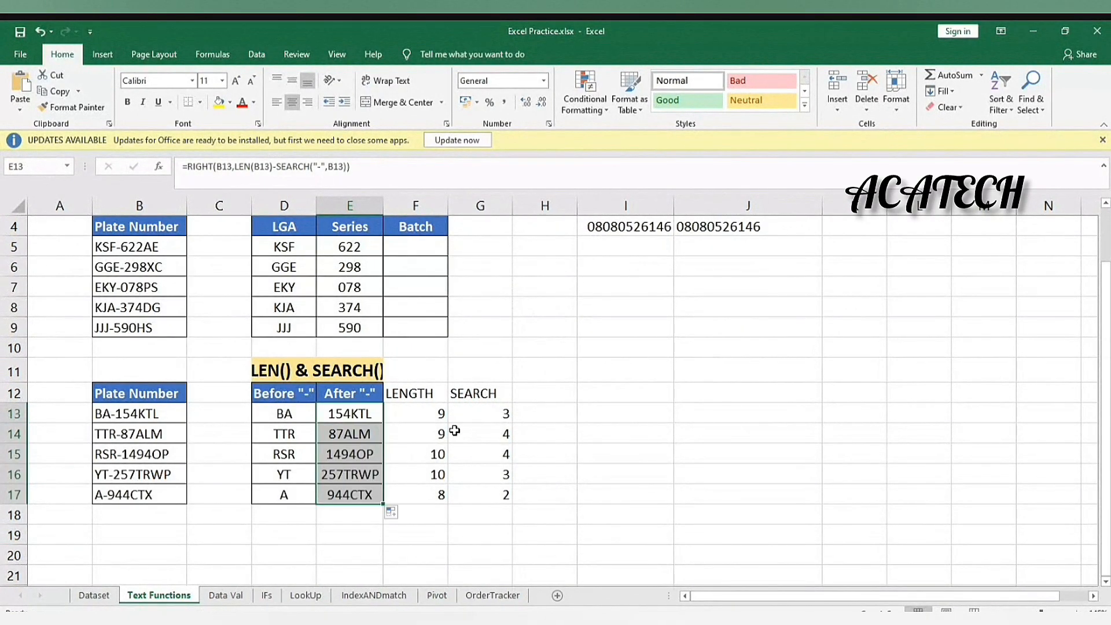
pyautogui.click(619, 388)
pyautogui.scroll(1, 411, 413)
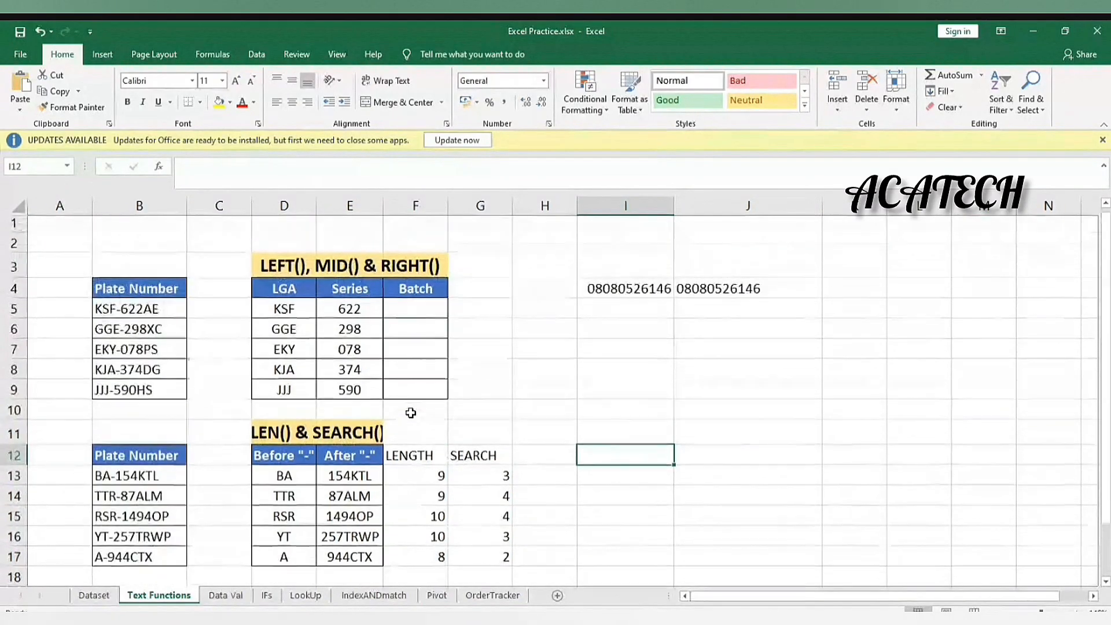
pyautogui.scroll(-1, 411, 413)
pyautogui.scroll(1, 411, 414)
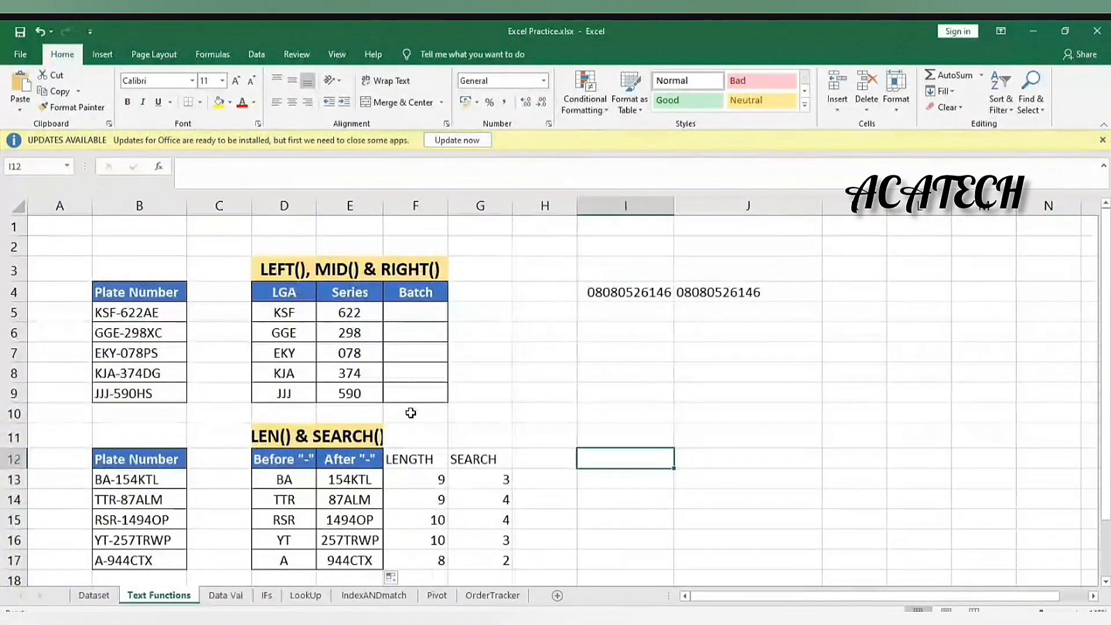